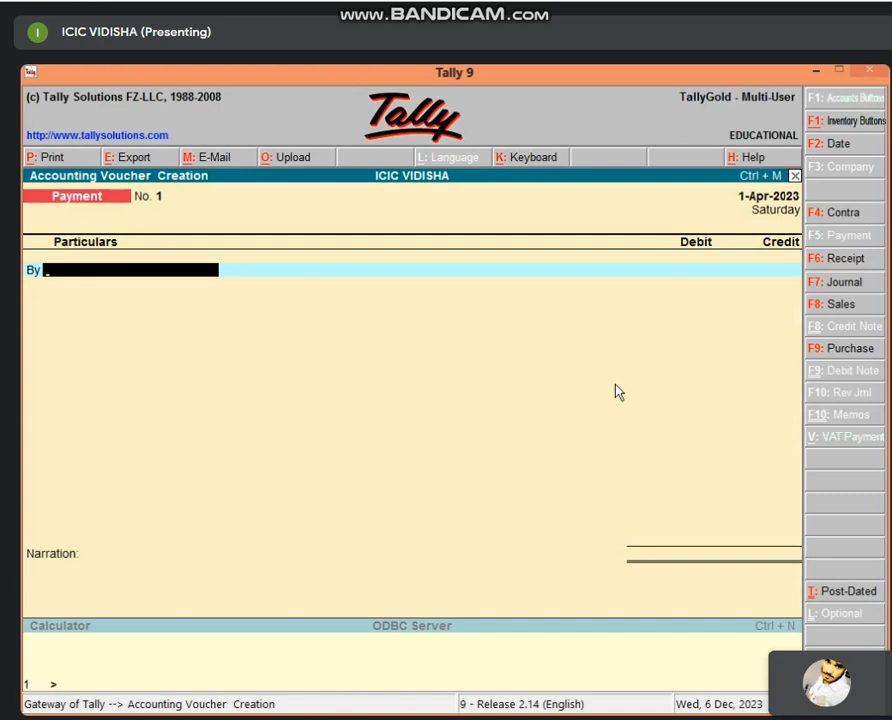
Debit PREPAID SALARY A/C with 10,000 in the payment voucher.
type("P")
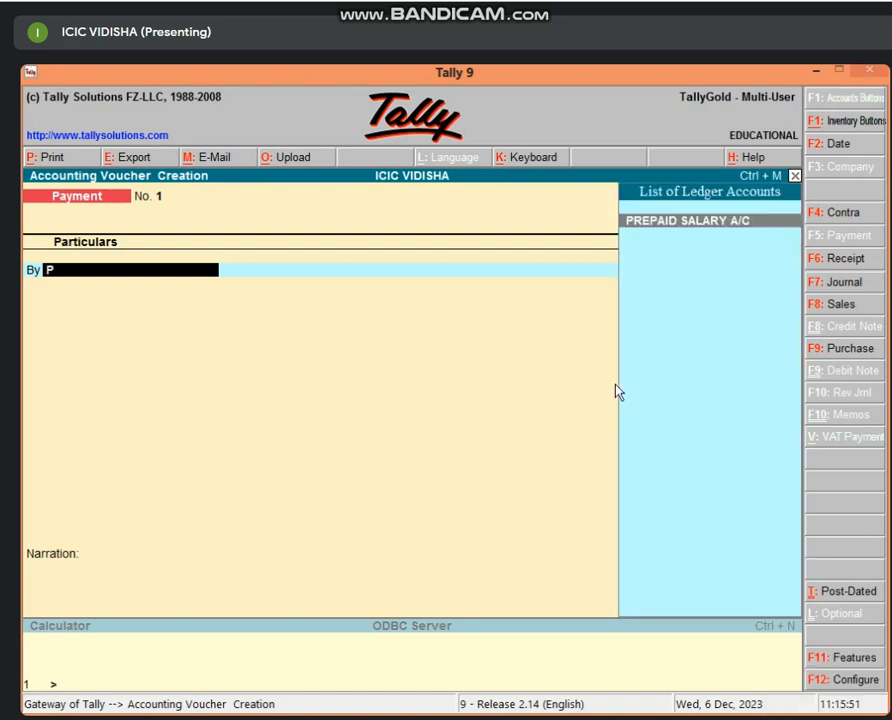
type("RE")
key("Return")
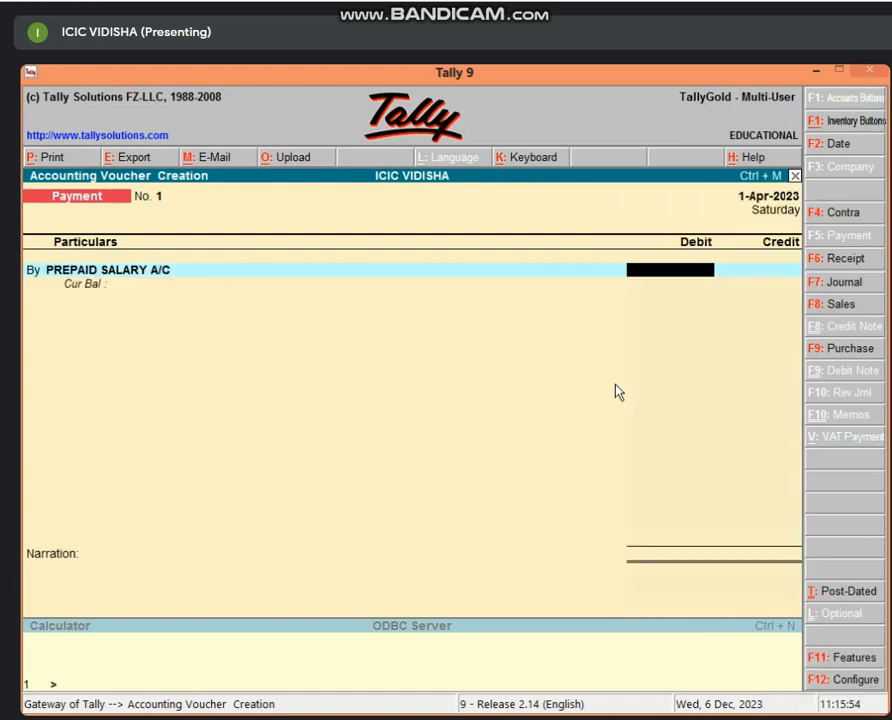
type("10000")
key("Return")
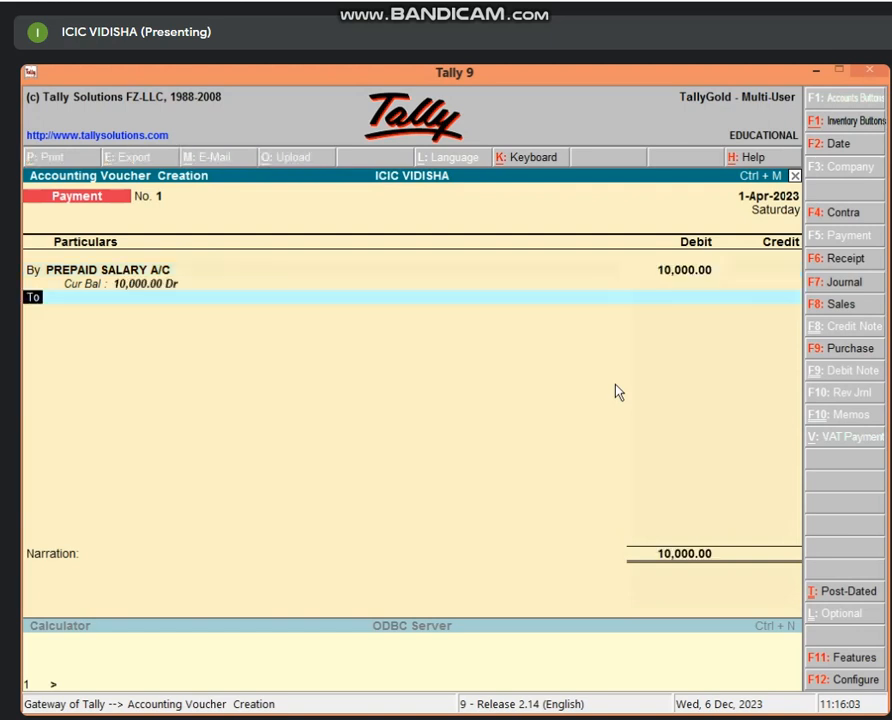
Credit Cash with 10,000 and save the prepaid salary payment voucher without a narration.
type("CAS")
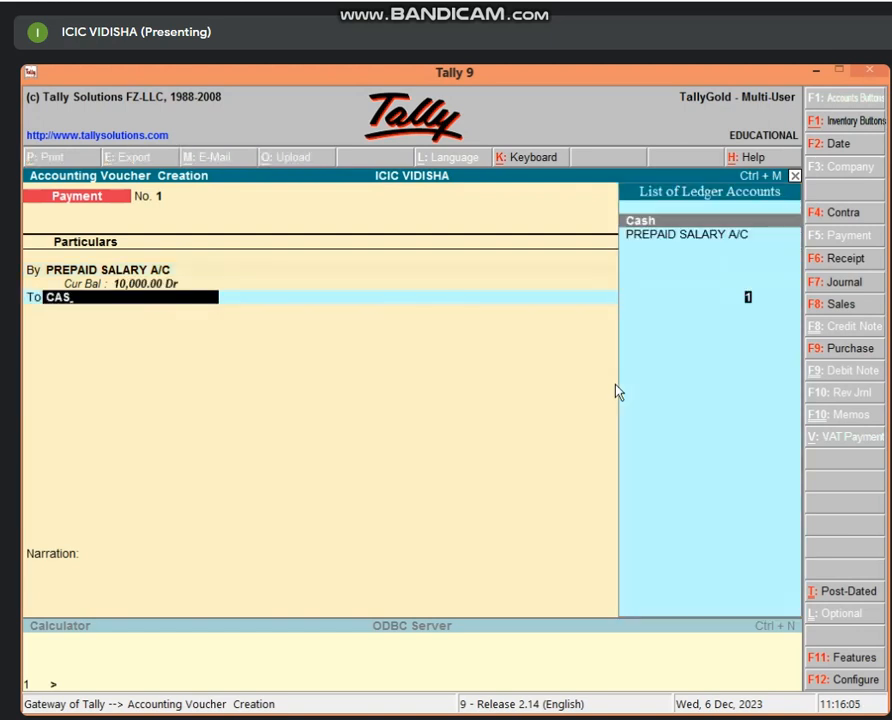
key("Return")
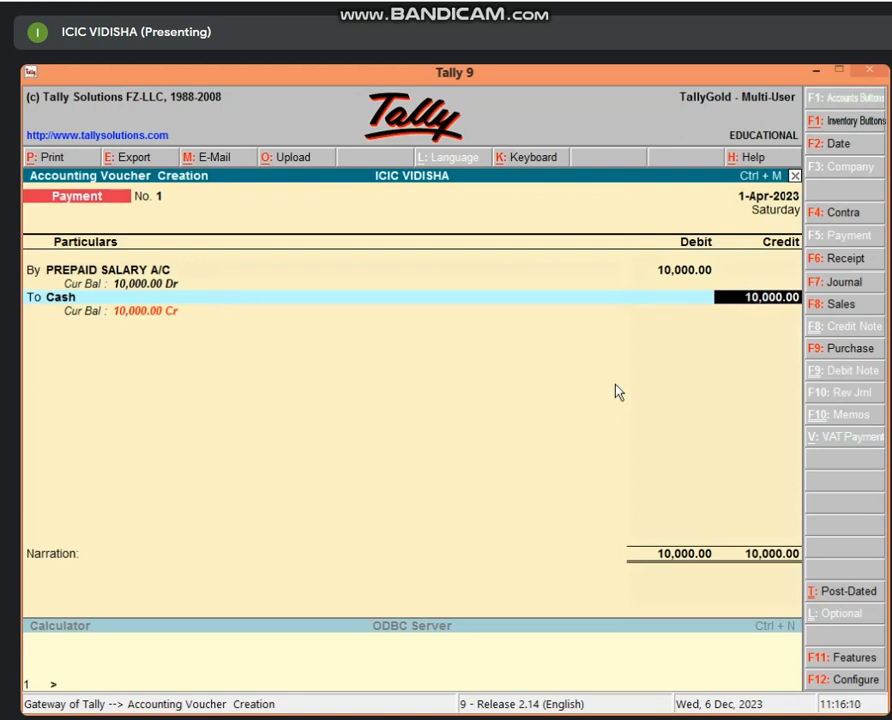
key("Return")
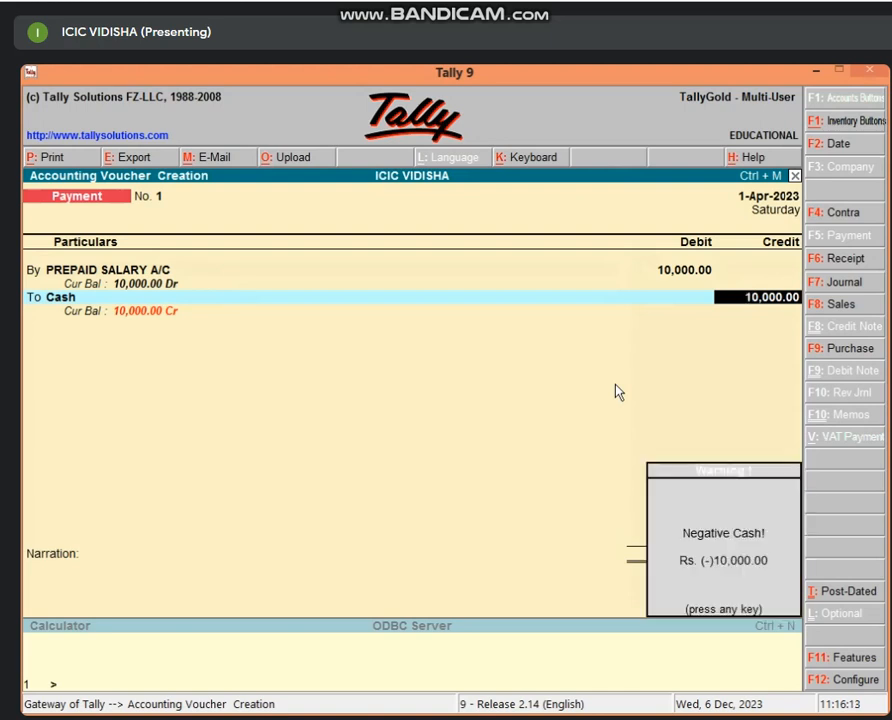
key("Return")
key("Return")
key("y")
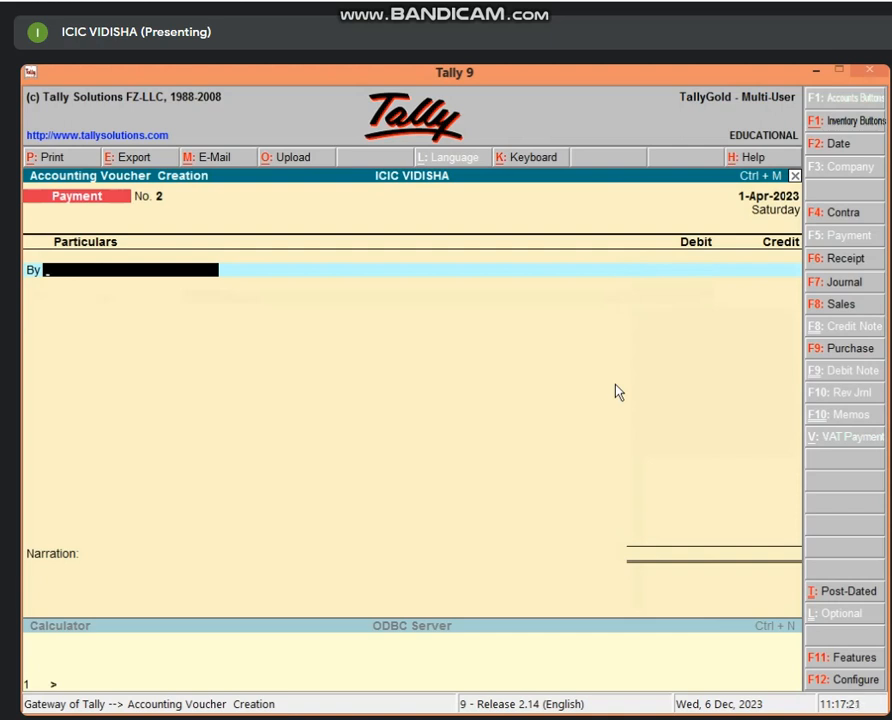
Start a journal voucher and create the debit ledger SALARY A/C under Indirect Expenses, with inventory values not affected.
key("F7")
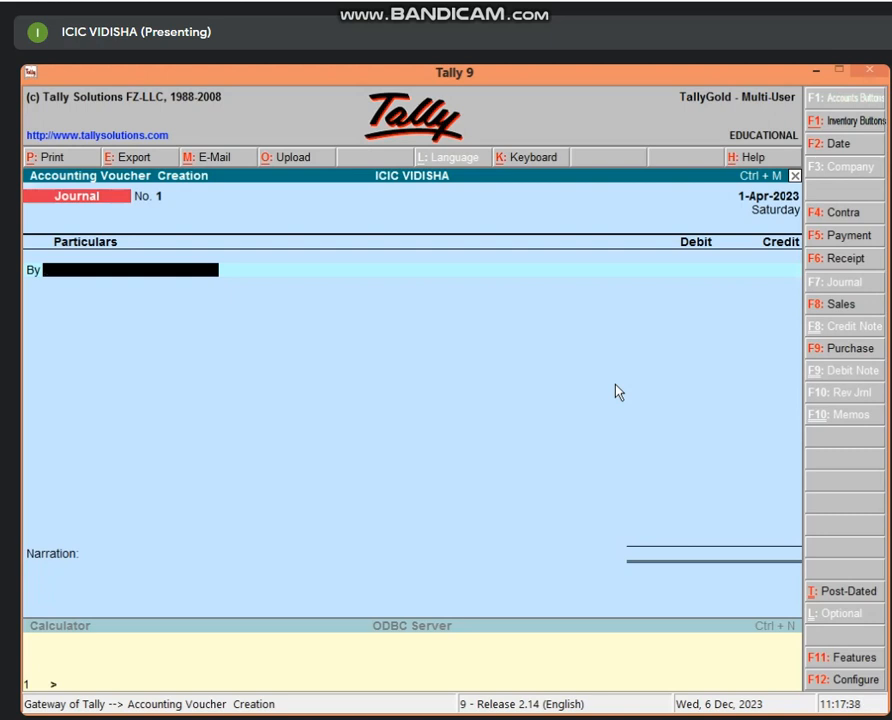
key("alt+c")
type("SA")
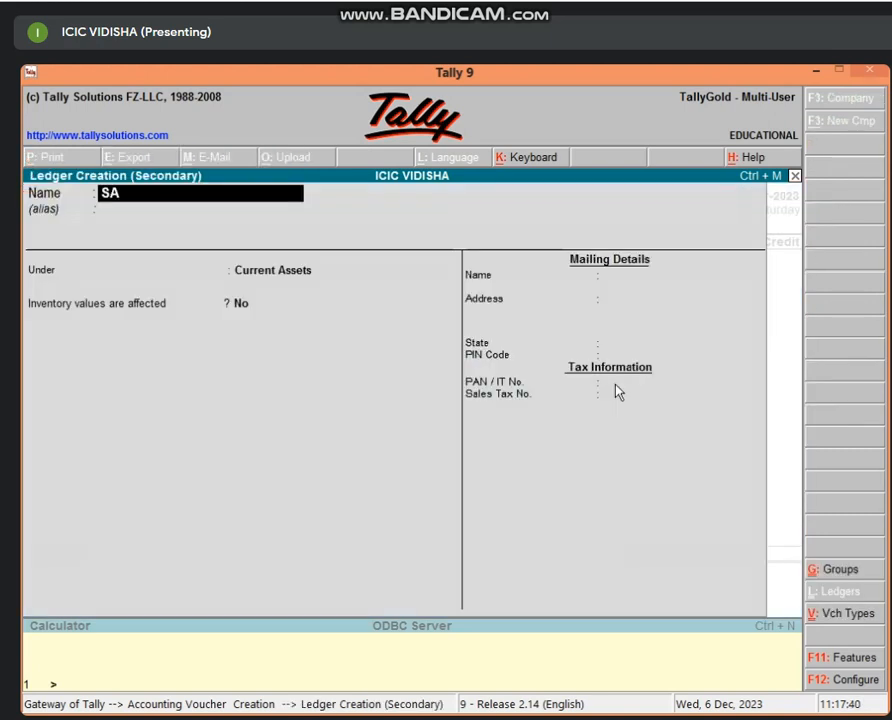
type("LARY")
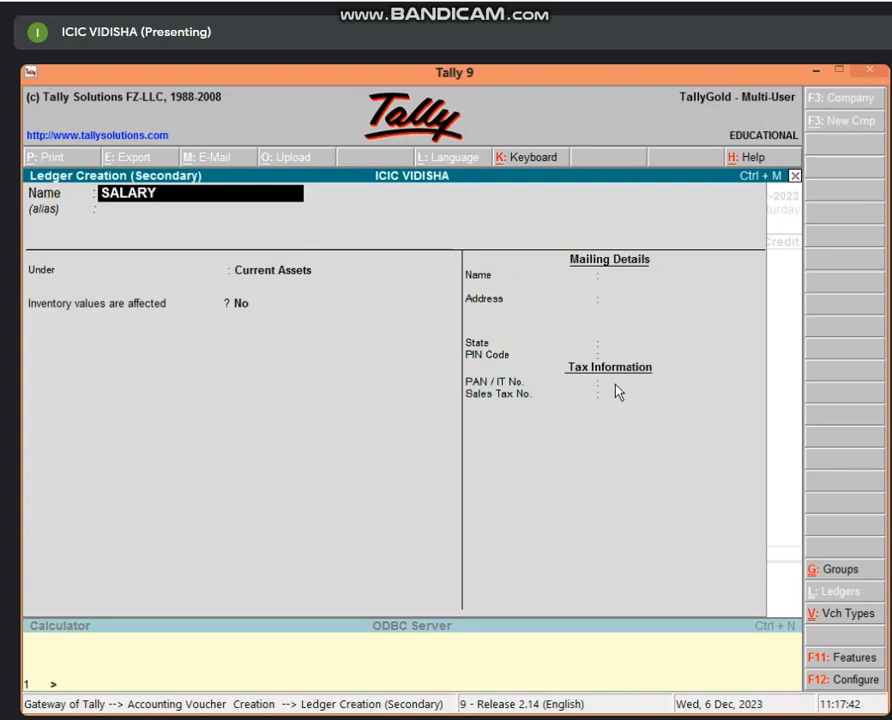
type(" A/C")
key("Return")
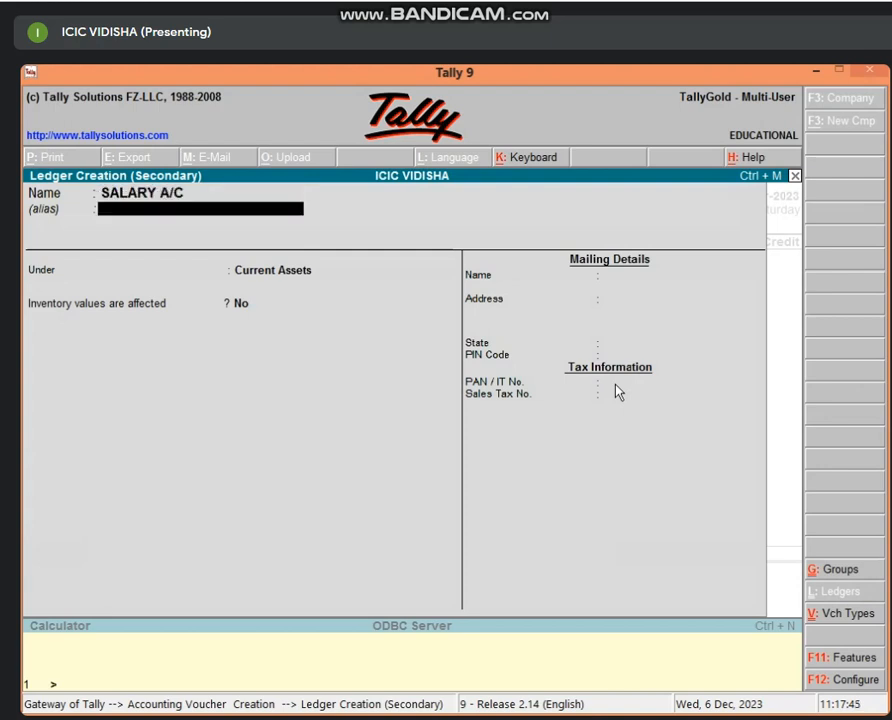
key("Return")
type("IND")
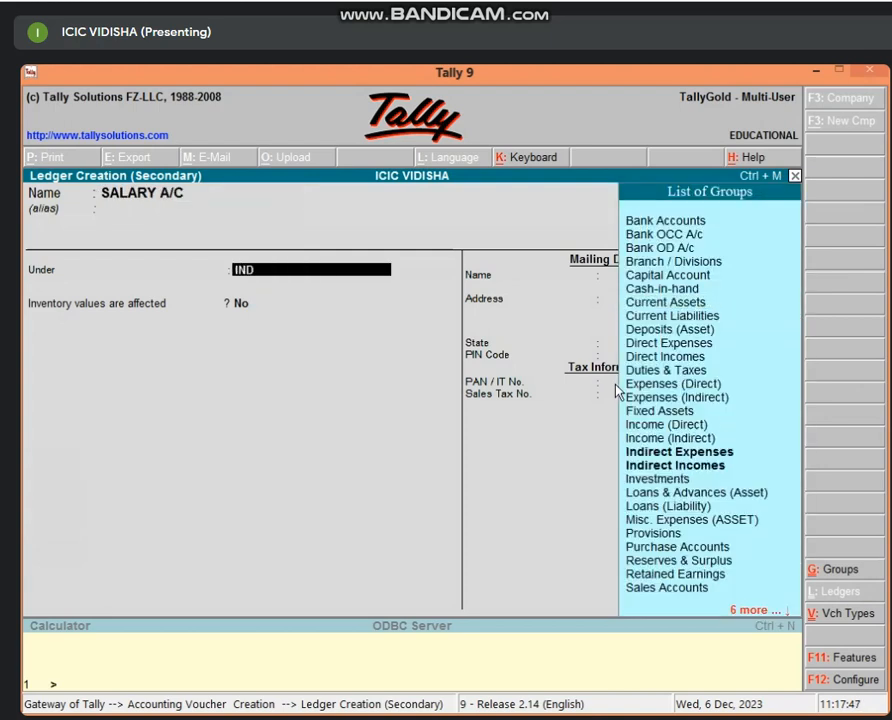
key("Return")
key("Return")
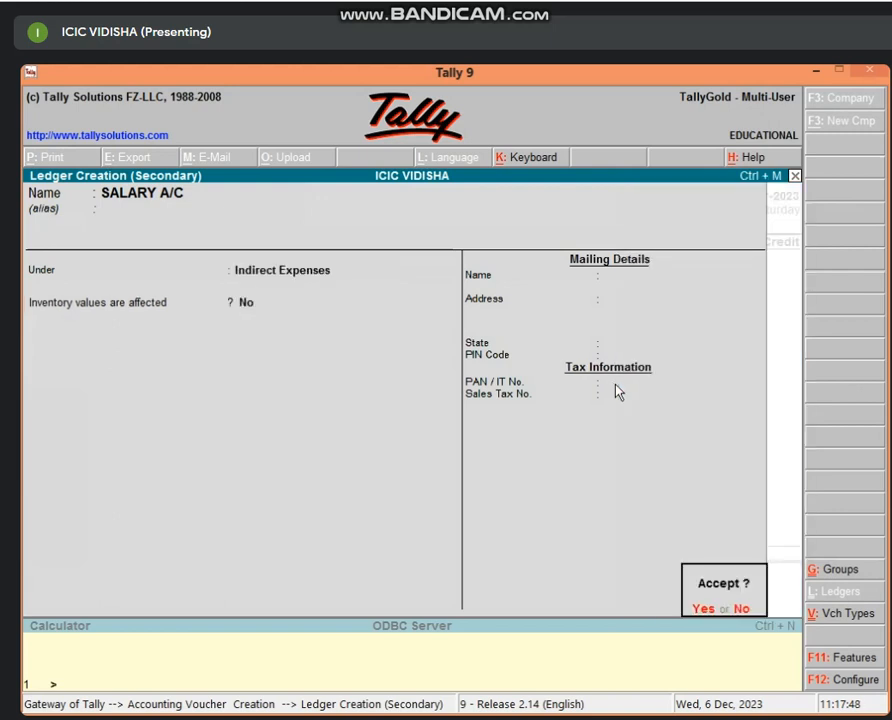
key("Return")
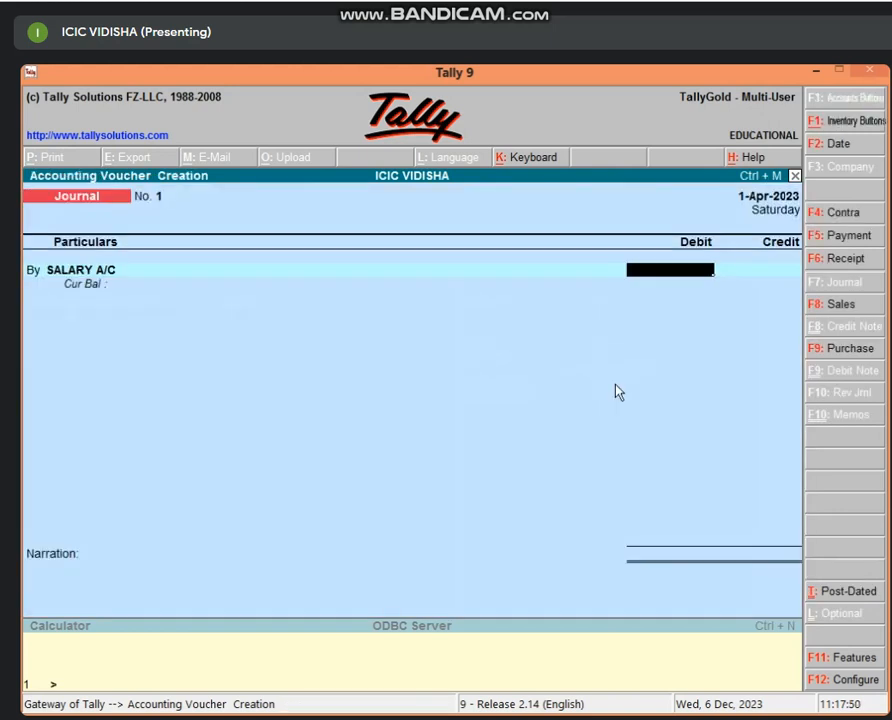
Debit SALARY A/C with 5,000 in the journal voucher and keep the following line as a To entry.
type("5000")
key("Return")
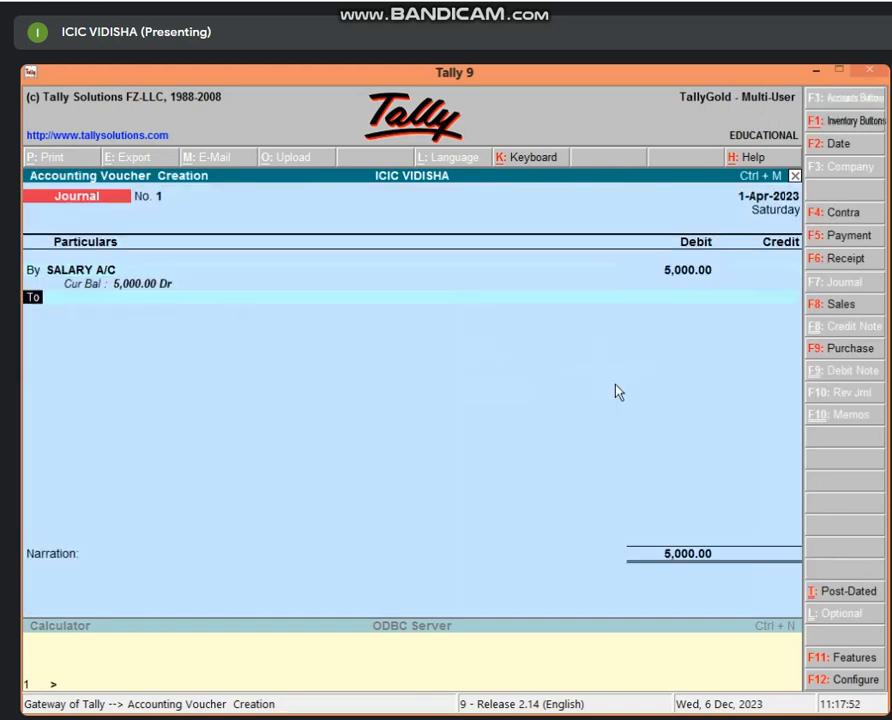
key("Return")
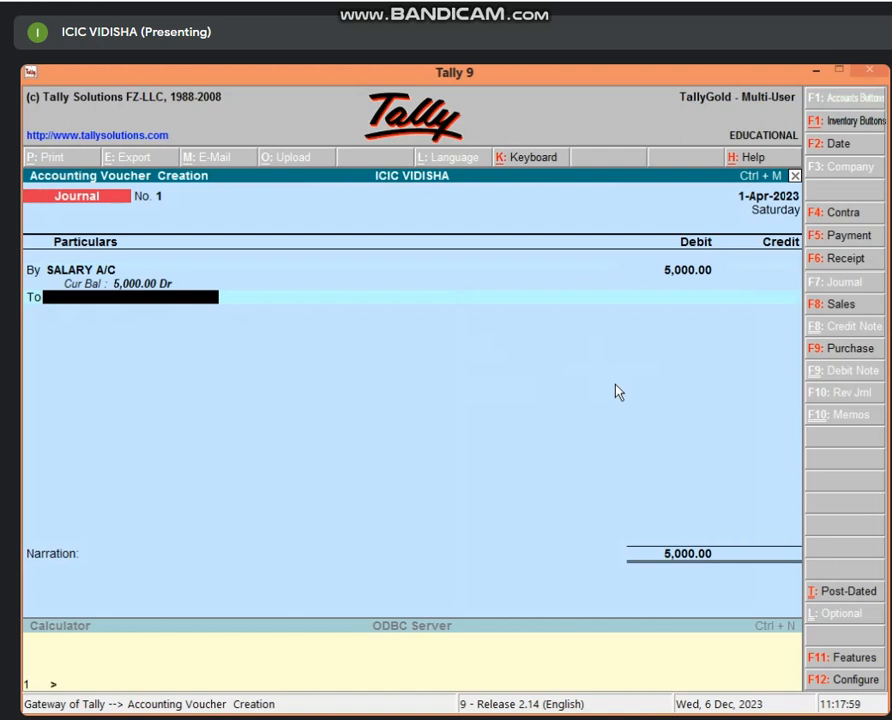
Create the credit ledger OUTSTANDING SALARY A/C under Current Liabilities from the journal voucher, with inventory values not affected.
key("alt+c")
type("OUTST")
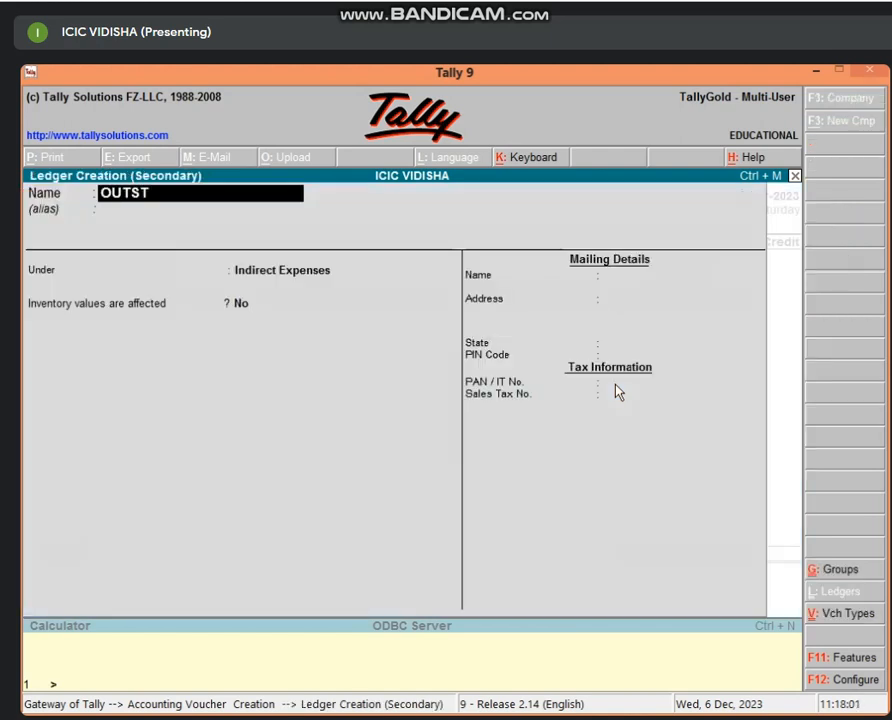
type("ANDIN")
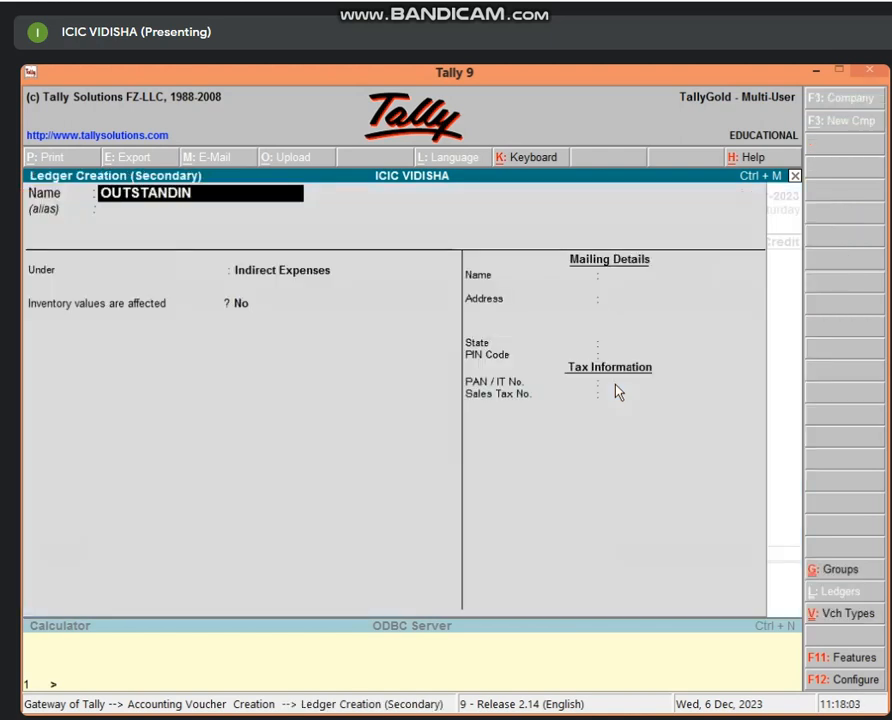
type("G SALAR")
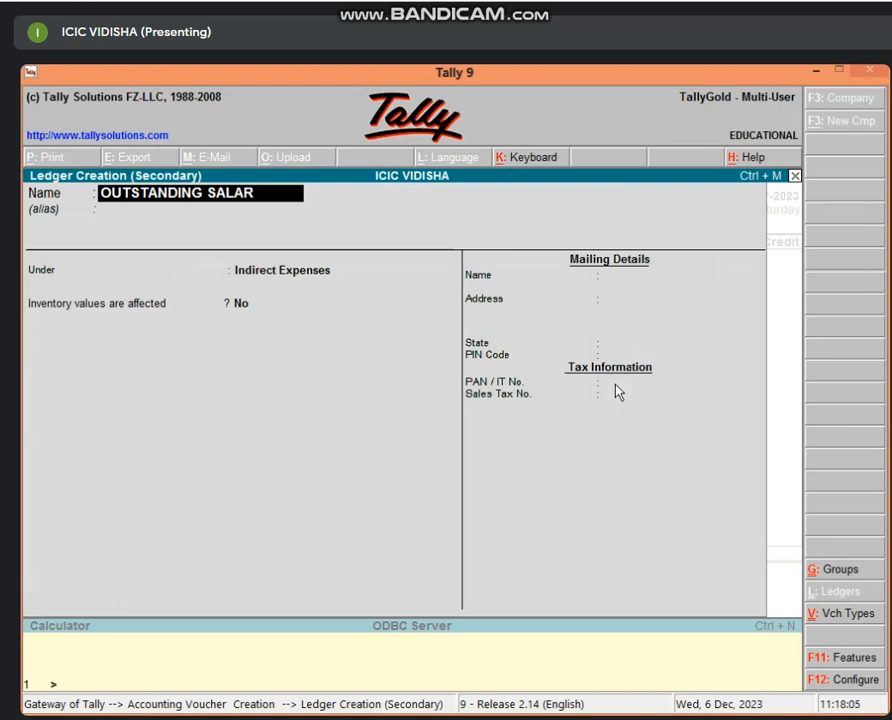
type("Y A/C")
key("Return")
key("Return")
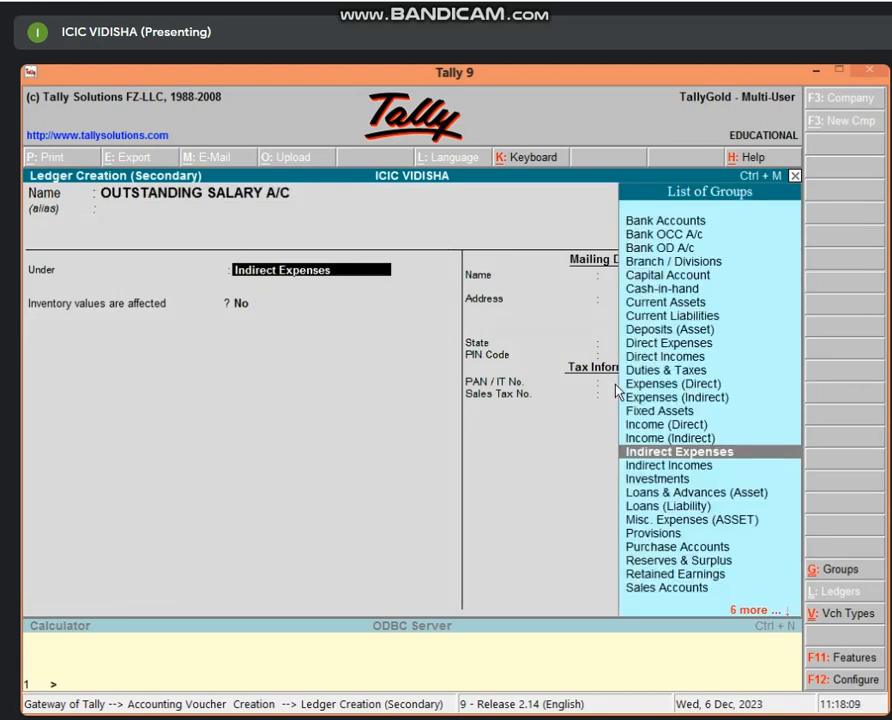
type("CURR")
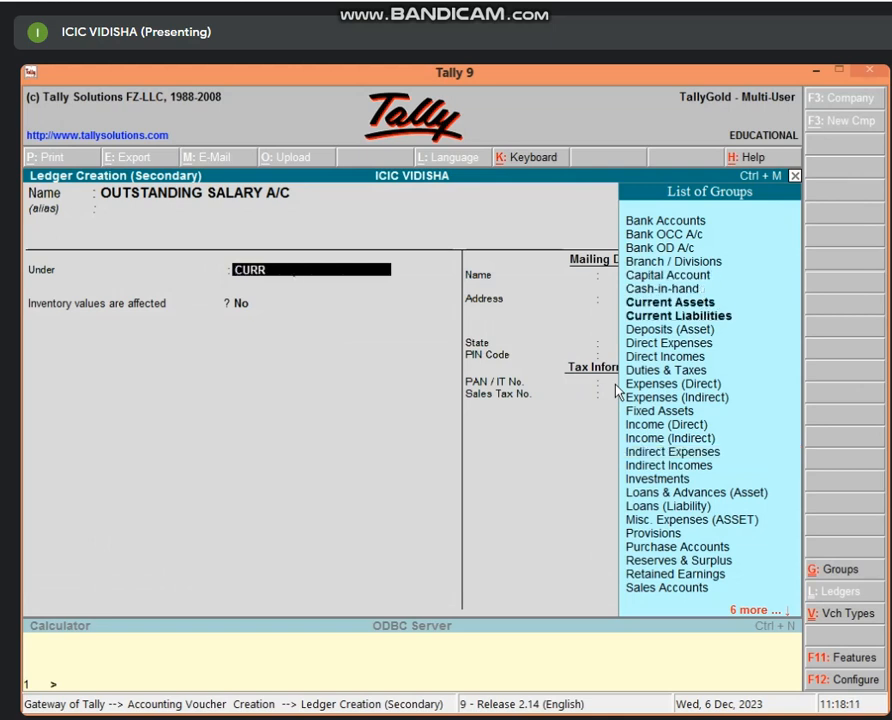
key("Down")
key("Return")
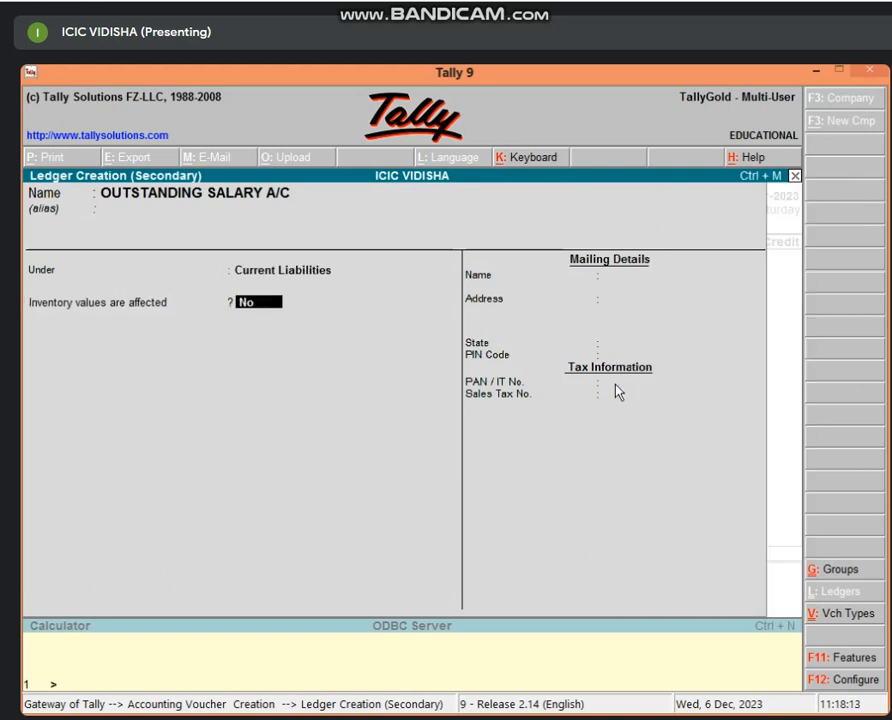
key("Return")
key("Return")
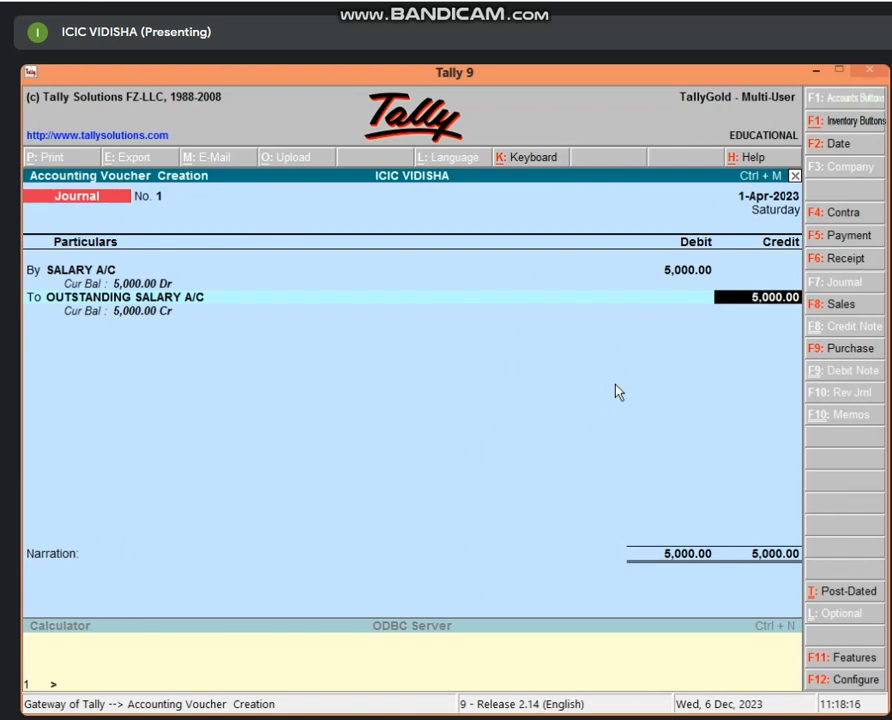
Accept the 5,000 credit to OUTSTANDING SALARY A/C and save the journal voucher without a narration.
key("Return")
key("Return")
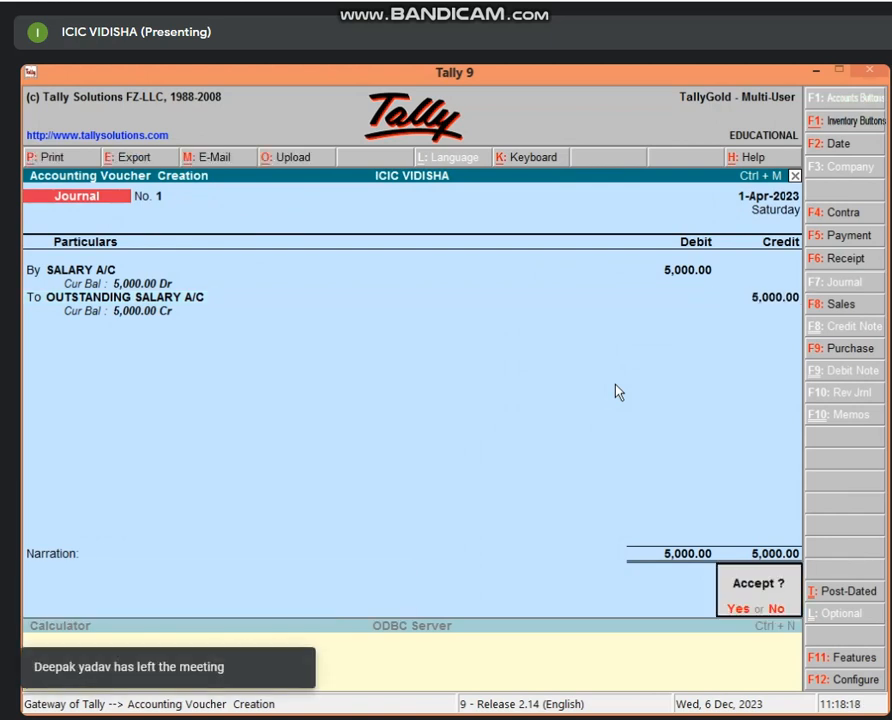
key("Return")
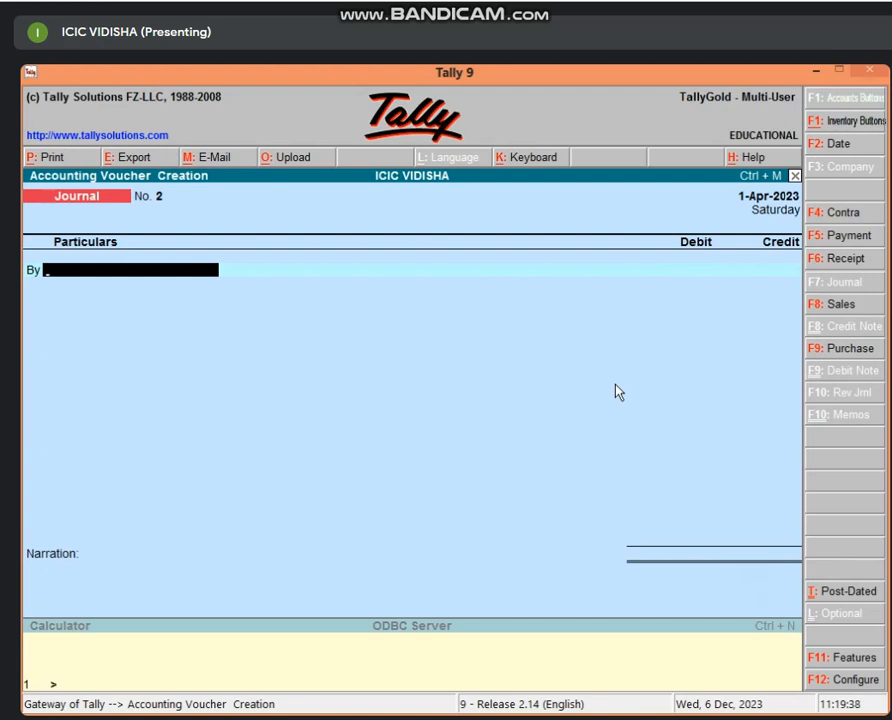
Start a new payment voucher and debit SALARY A/C with 10,000.
key("Escape")
key("v")
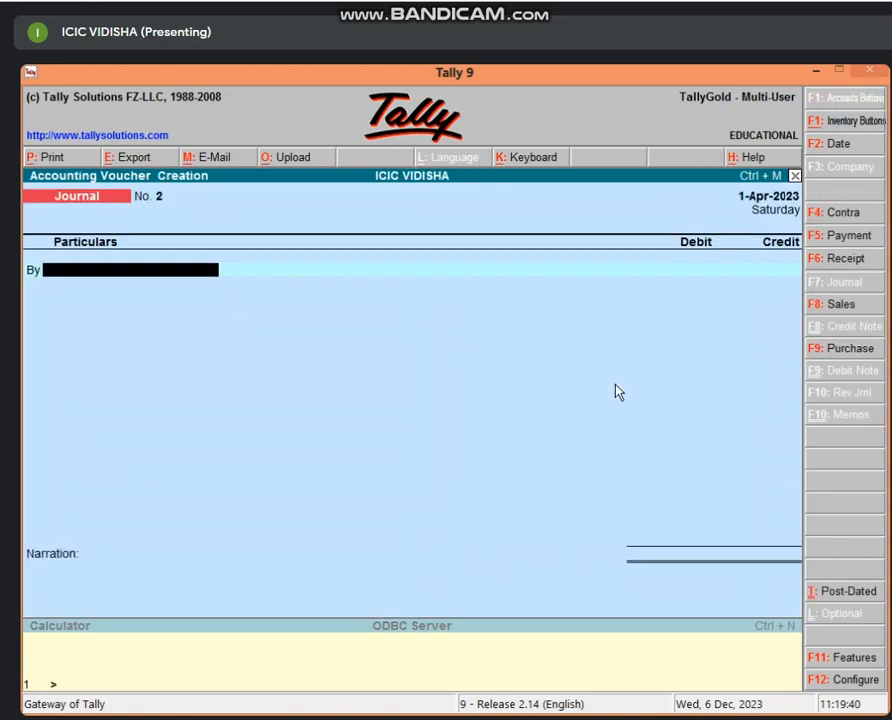
key("F5")
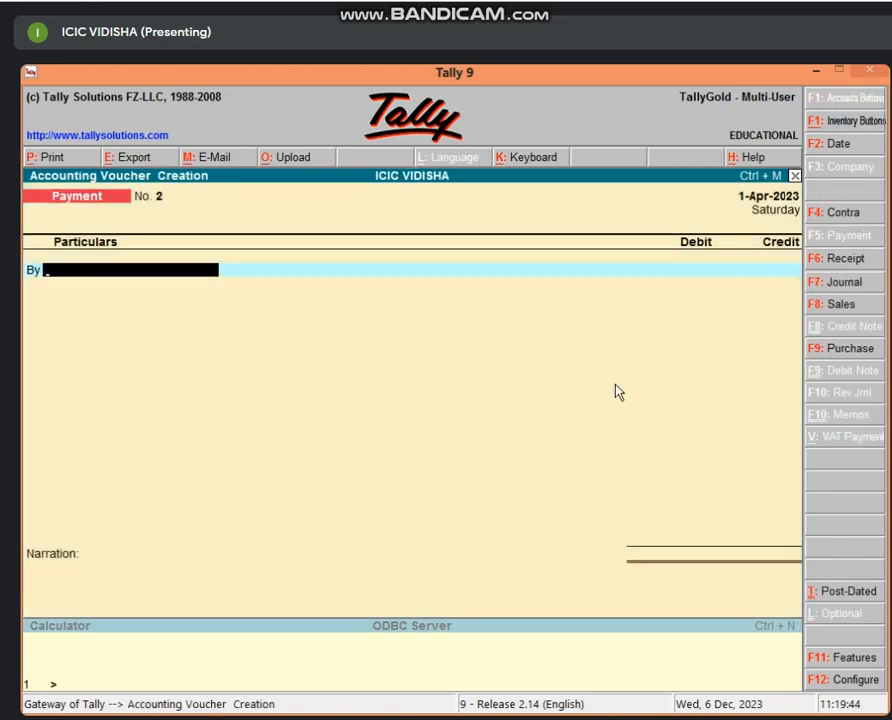
type("SA")
key("Return")
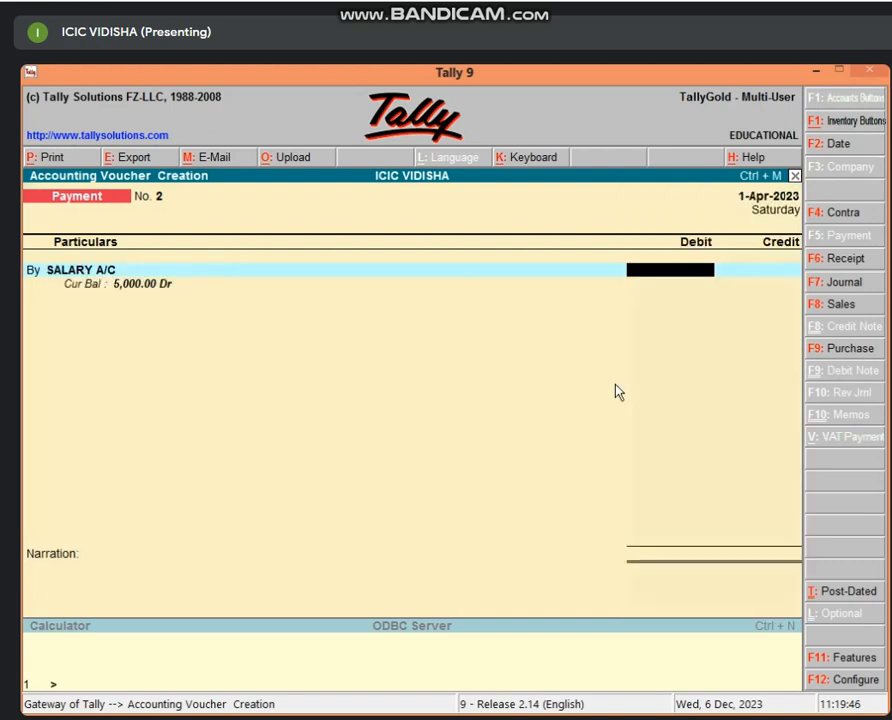
type("10000")
key("Return")
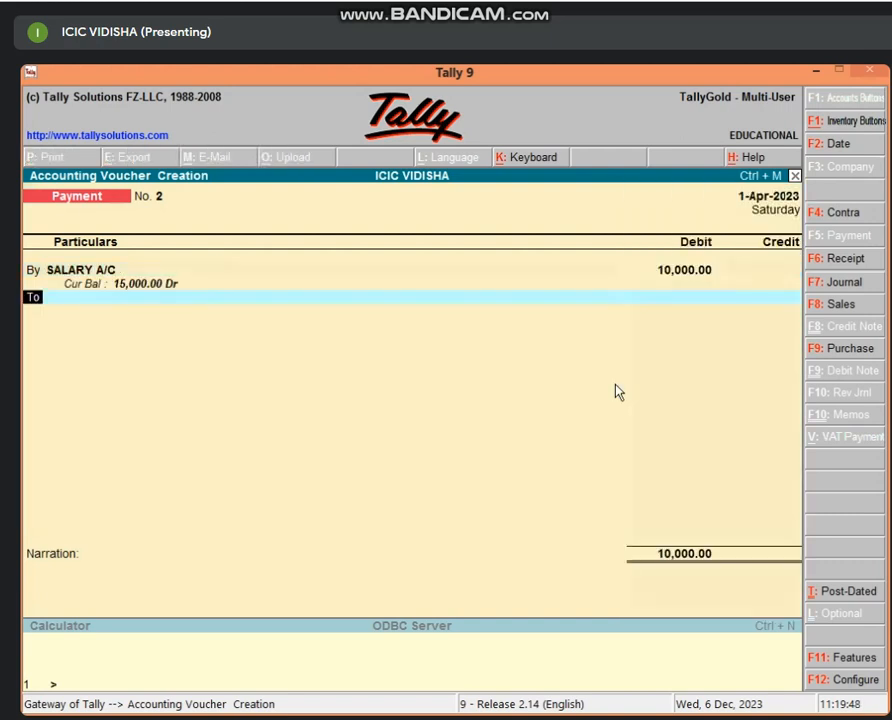
Credit Cash with 10,000 and save the salary payment voucher without a narration.
key("Return")
type("CAS")
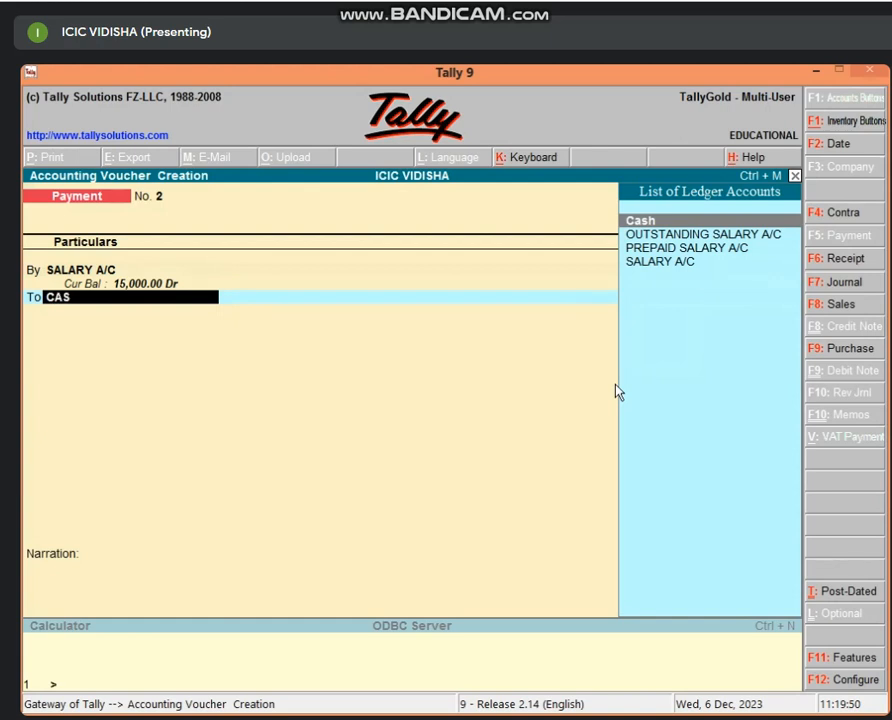
key("Return")
key("Return")
key("Return")
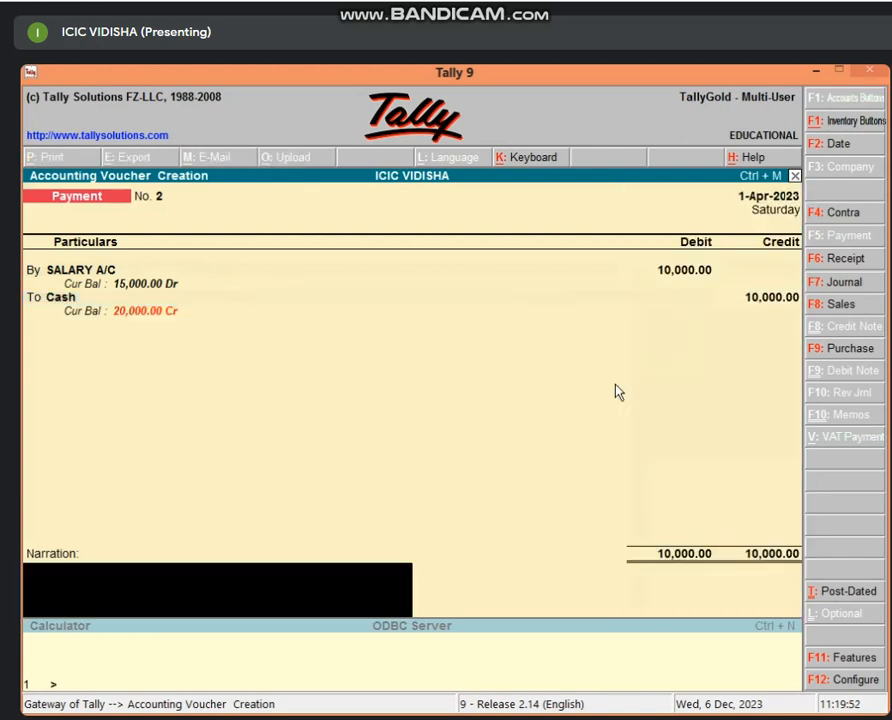
key("Return")
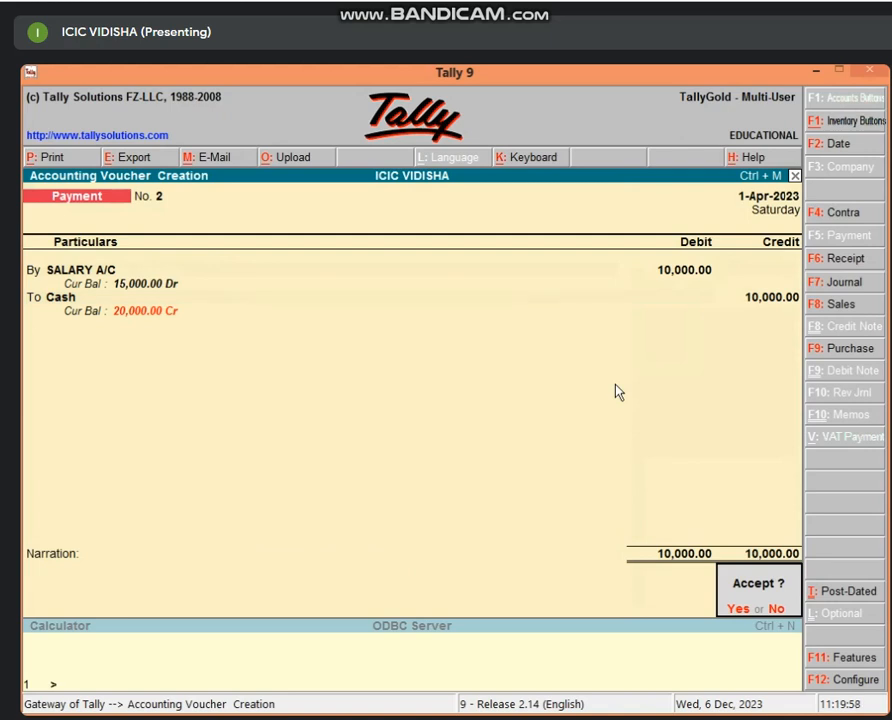
key("Return")
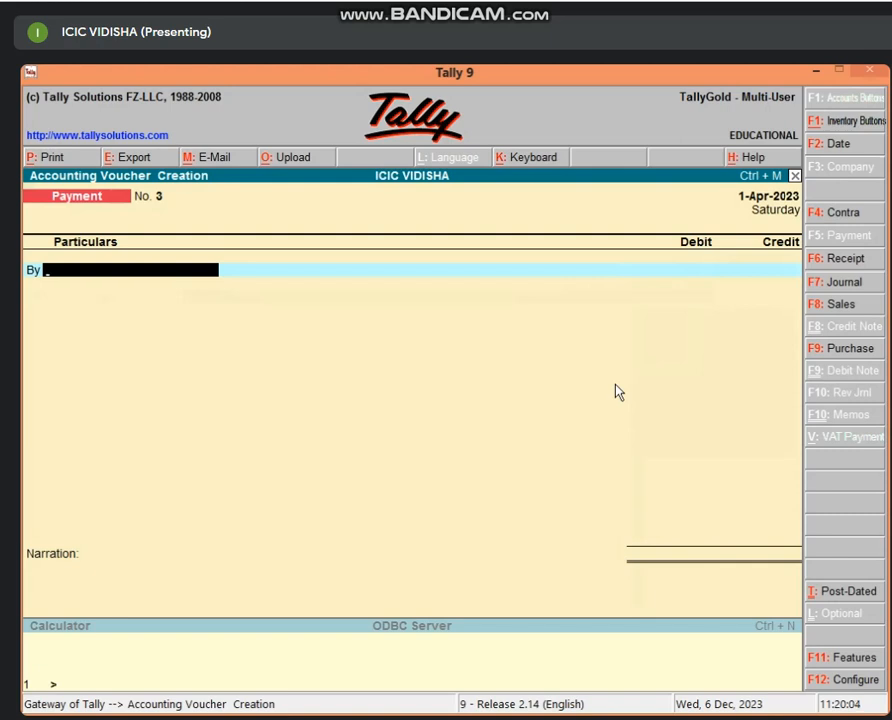
Start a new journal voucher and debit SALARY A/C with 10,000.
key("F7")
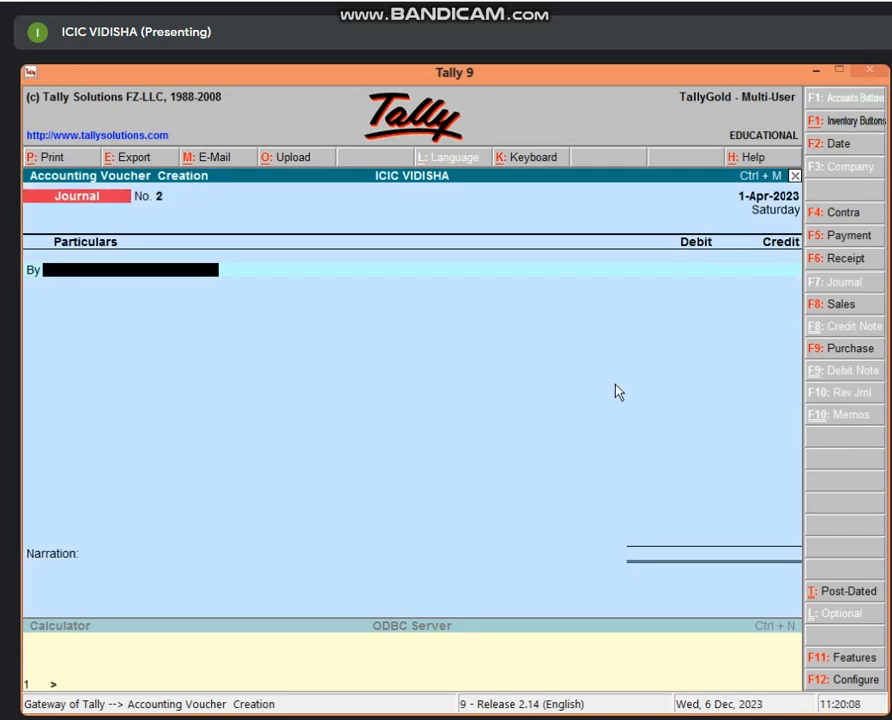
type("SA")
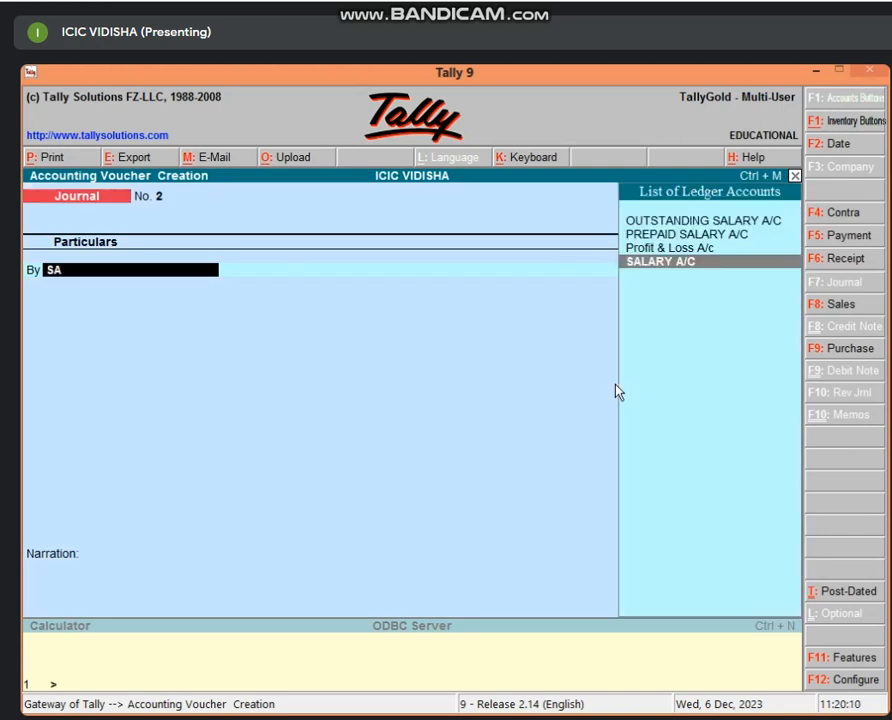
key("Return")
type("10000")
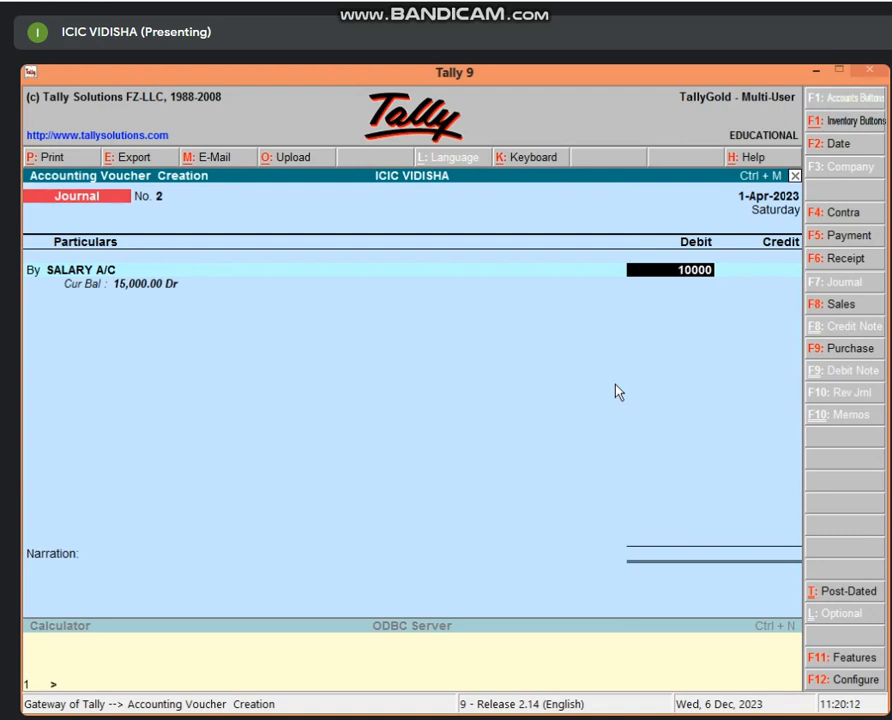
key("Return")
Credit OUTSTANDING SALARY A/C with 10,000 and save the journal voucher without a narration.
type("ou")
key("Return")
key("Return")
key("Return")
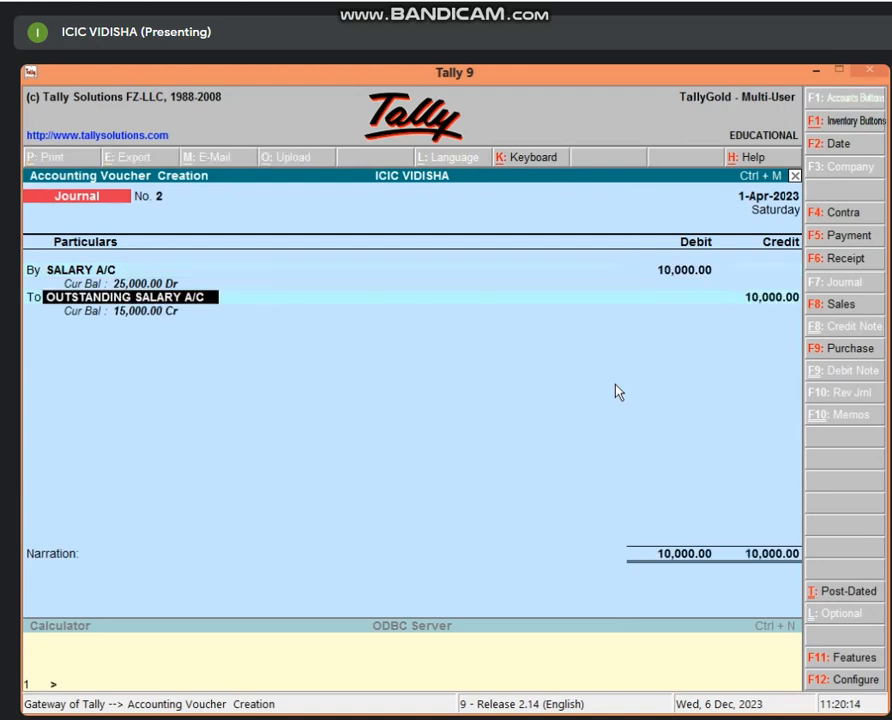
key("Return")
key("Return")
key("Return")
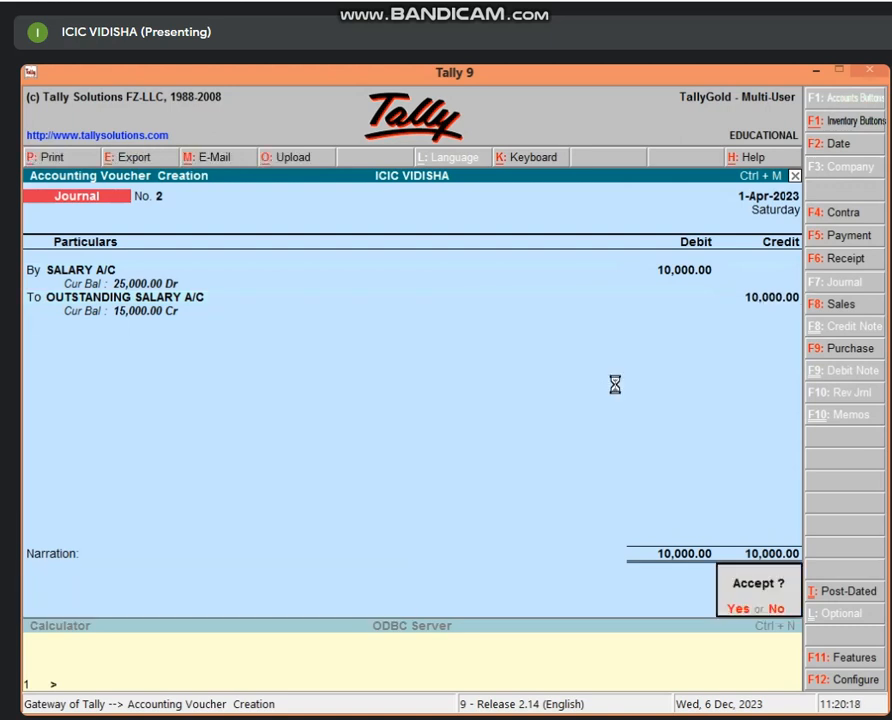
key("Return")
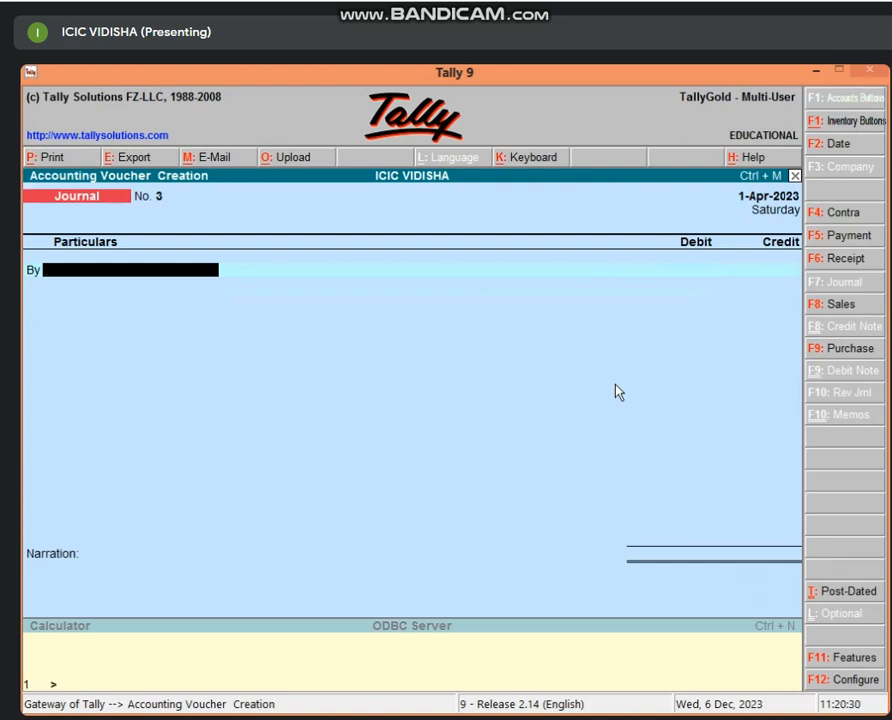
Start a new payment voucher and debit SALARY A/C with 20,000.
key("F5")
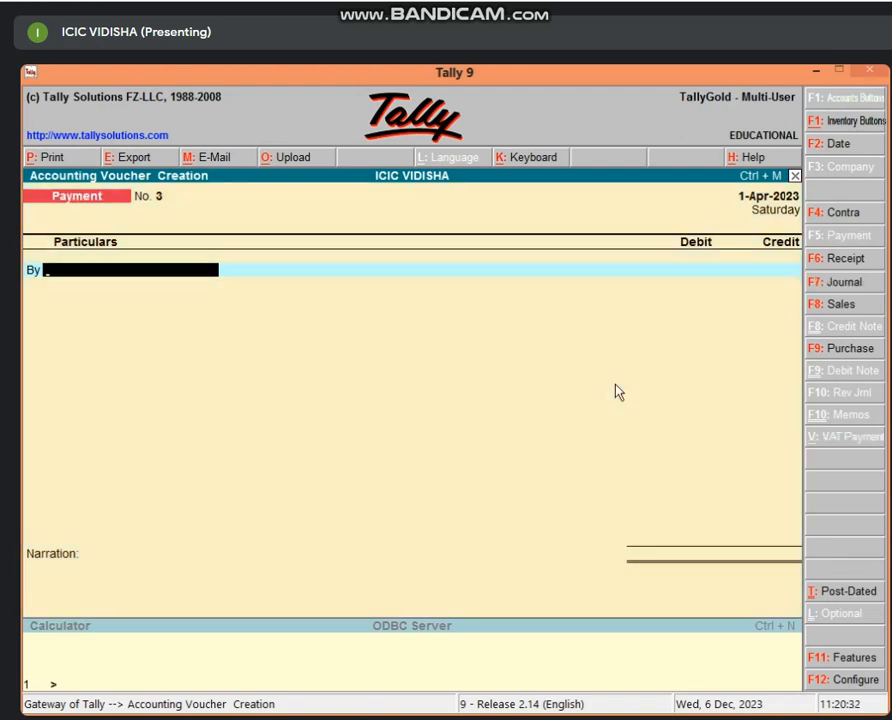
type("SA")
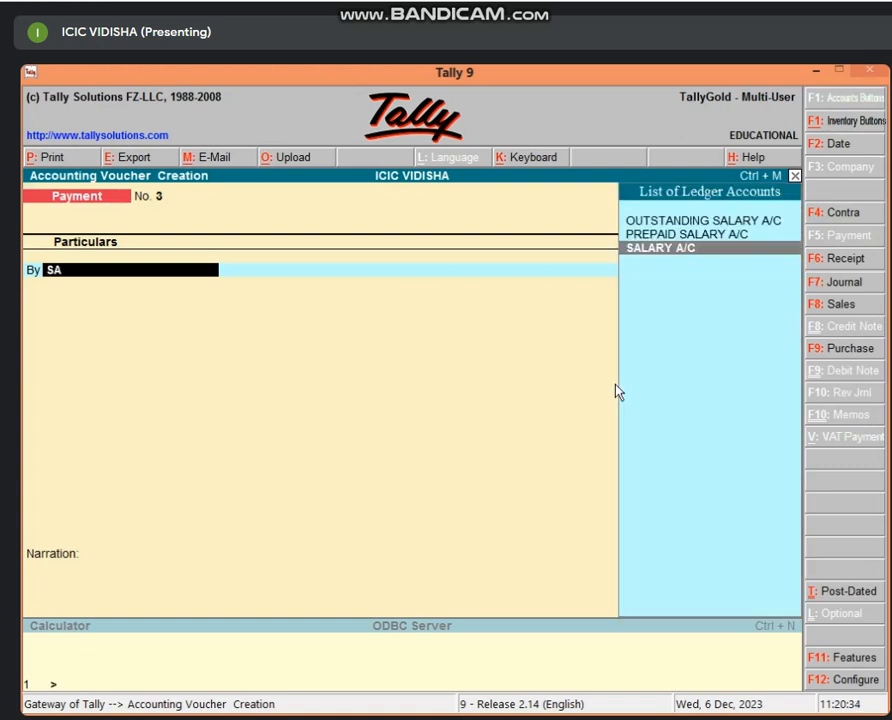
type("LA")
key("Return")
type("20000")
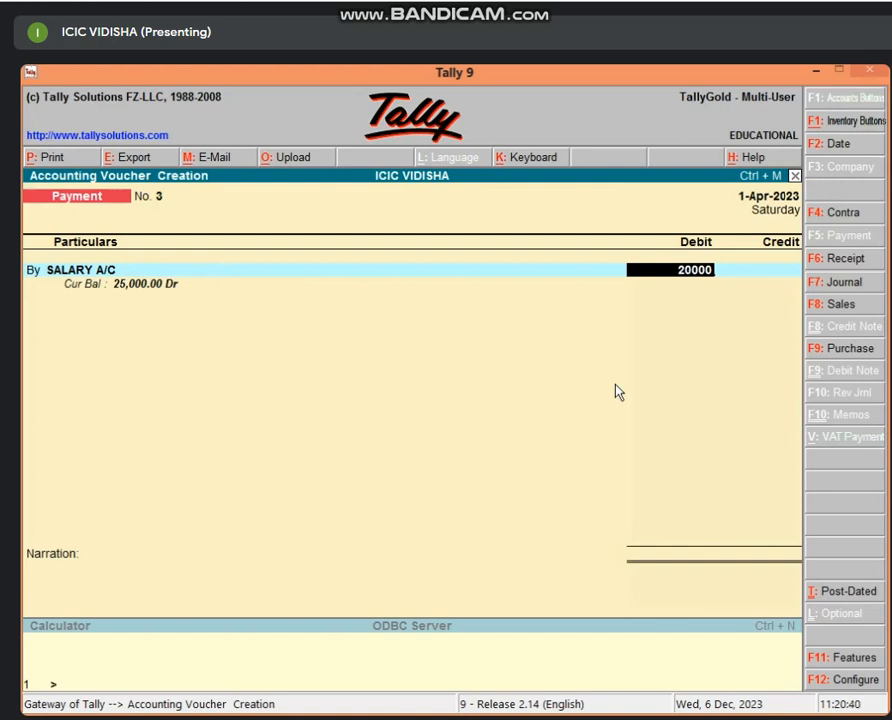
key("Return")
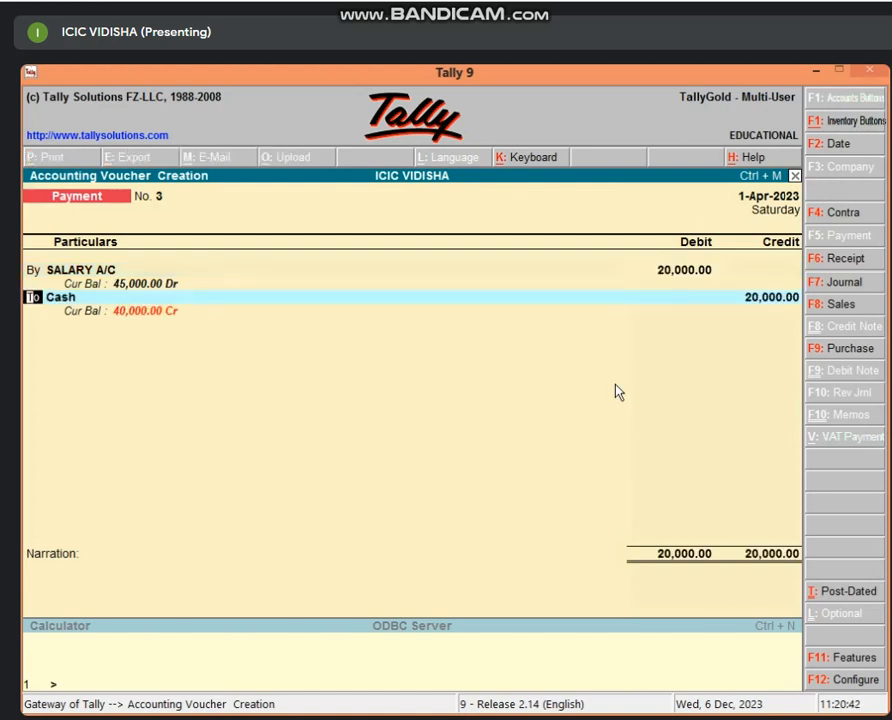
Credit Cash with only 10,000 in the payment voucher and move on to a second credit line.
key("Return")
key("Return")
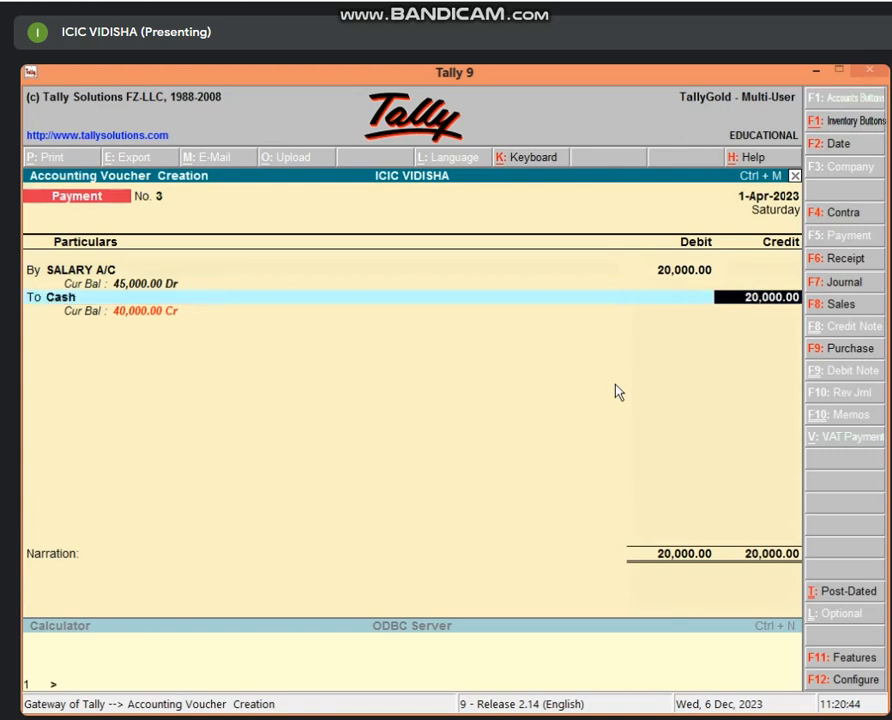
type("10000")
key("Return")
key("Return")
key("Return")
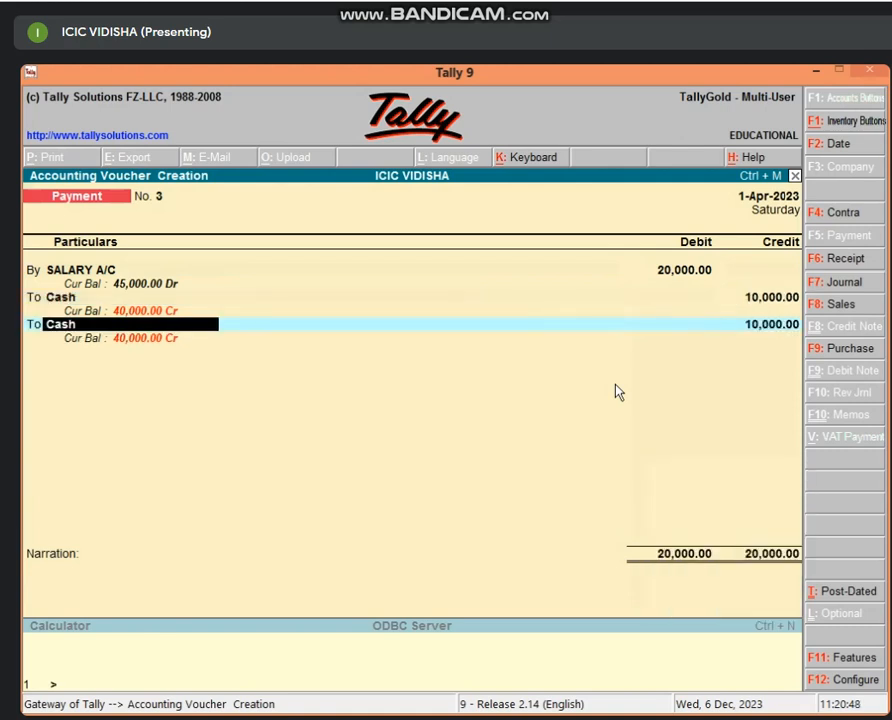
Credit the remaining 10,000 to OUTSTANDING SALARY A/C and save the payment voucher without a narration.
type("O")
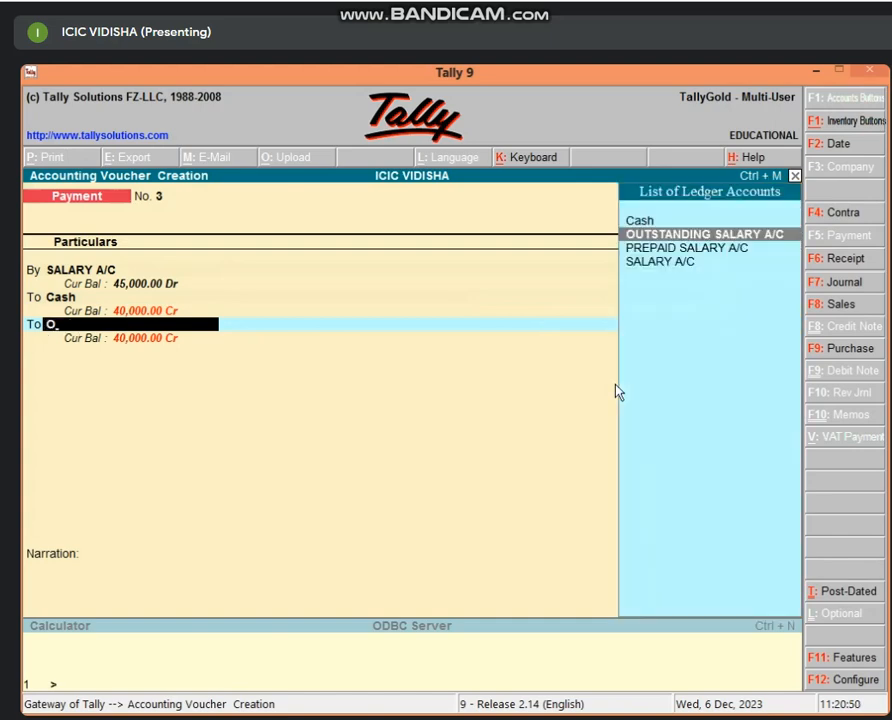
key("Return")
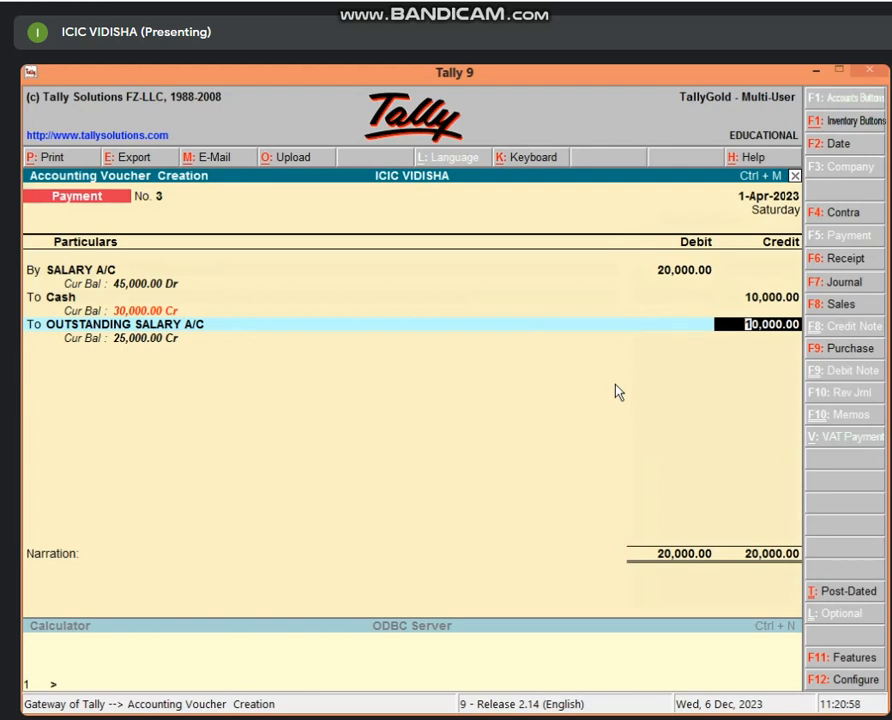
key("Return")
key("Return")
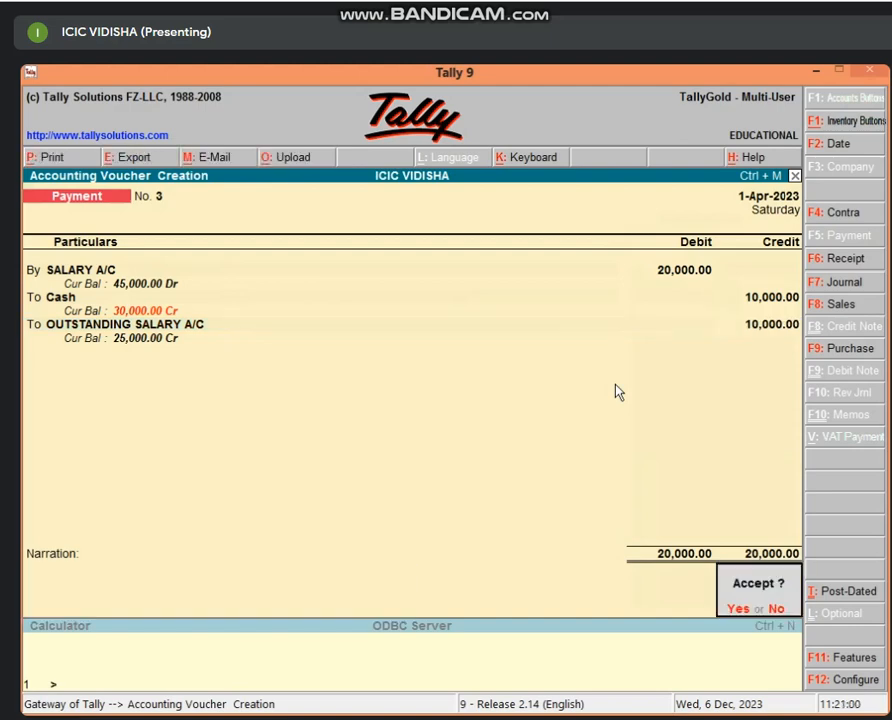
key("Return")
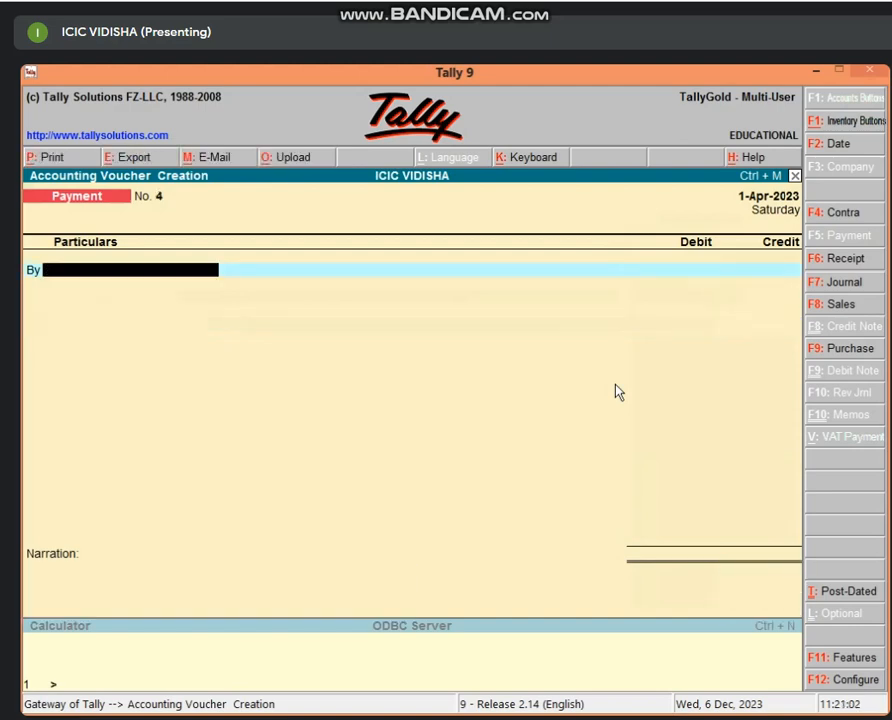
Quit voucher entry without starting another payment and exit Tally to the desktop.
key("Escape")
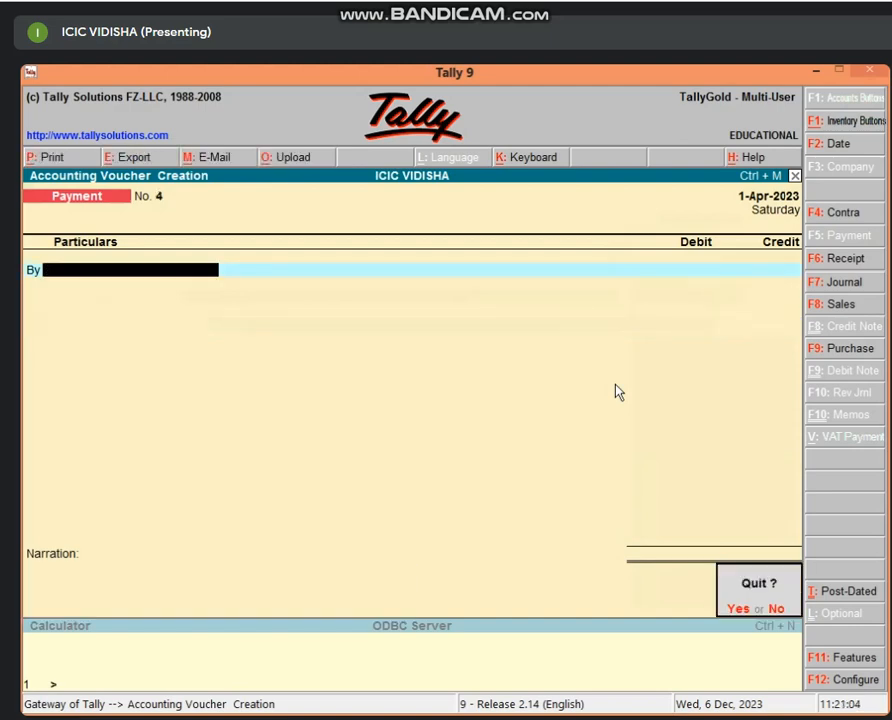
key("Return")
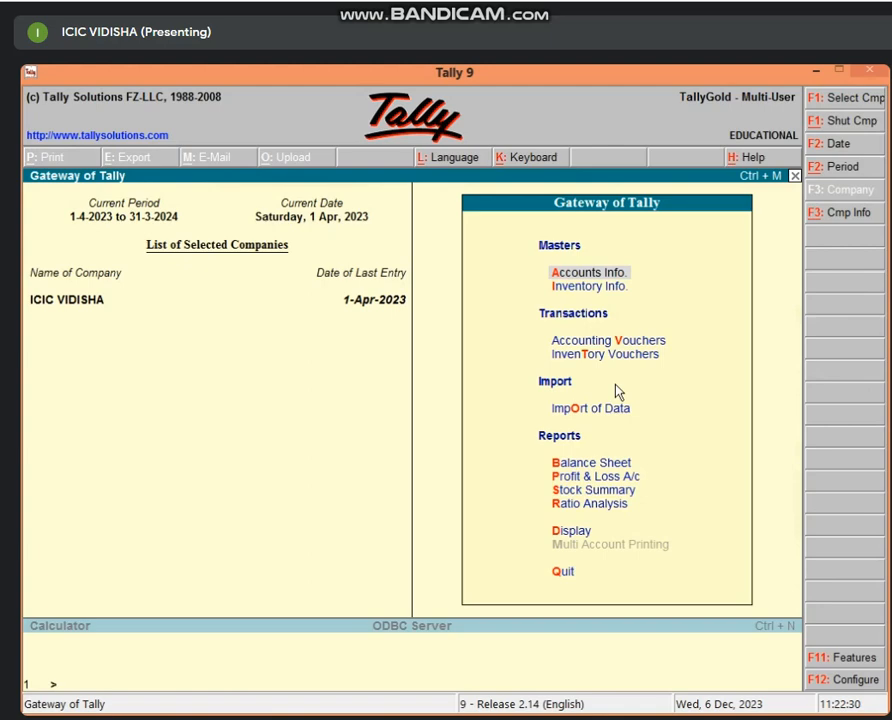
key("Escape")
key("y")
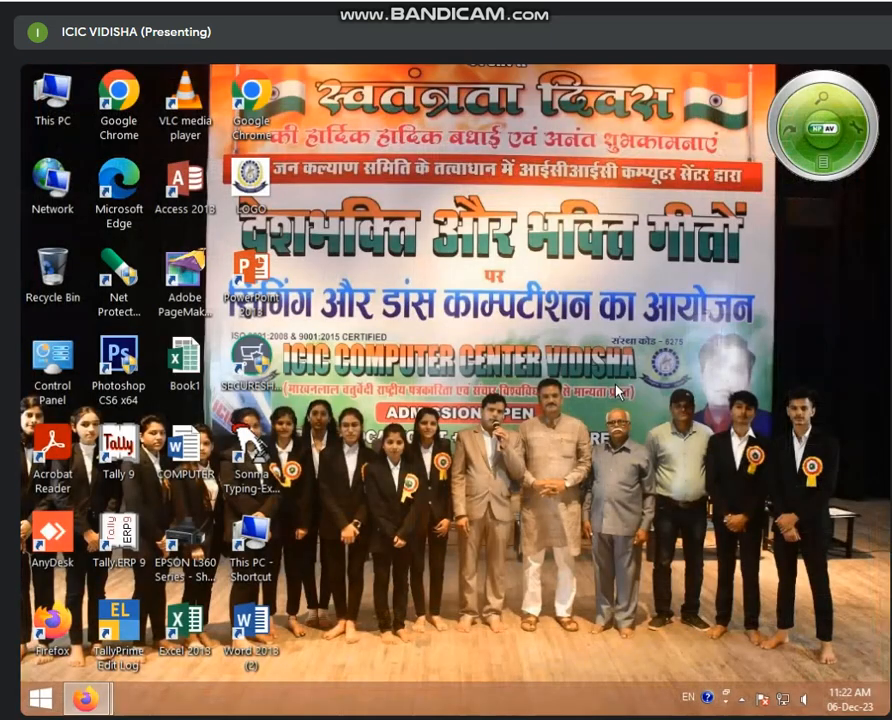
right_click(425, 218)
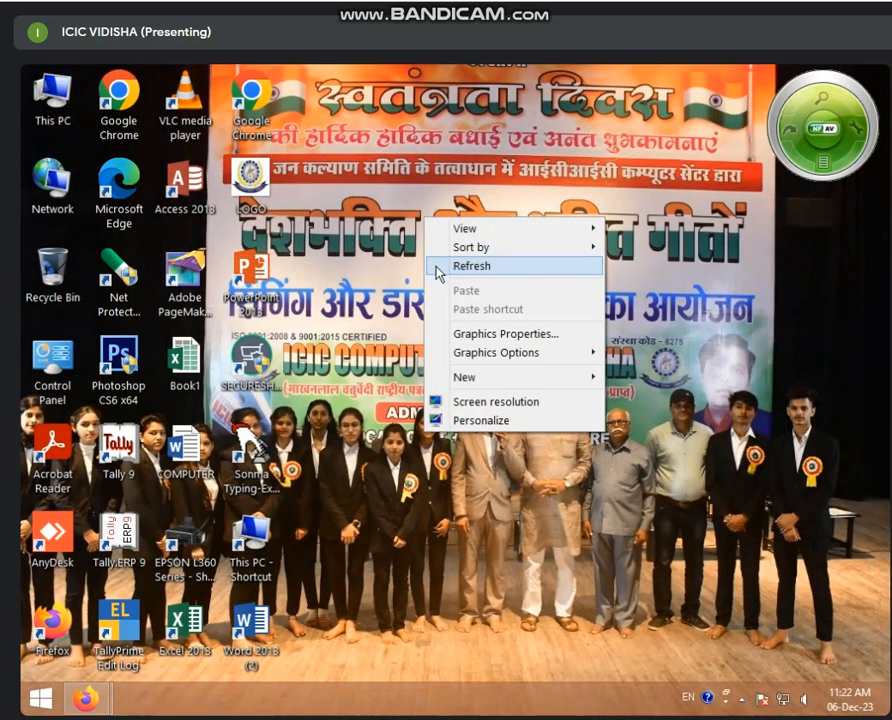
left_click(443, 268)
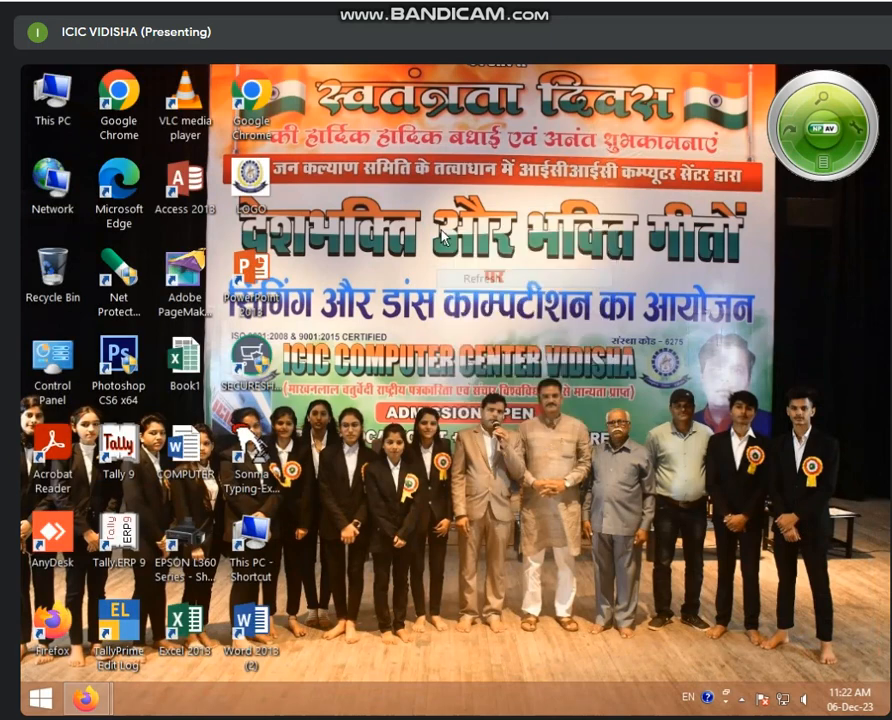
right_click(452, 234)
left_click(456, 282)
right_click(456, 234)
left_click(454, 284)
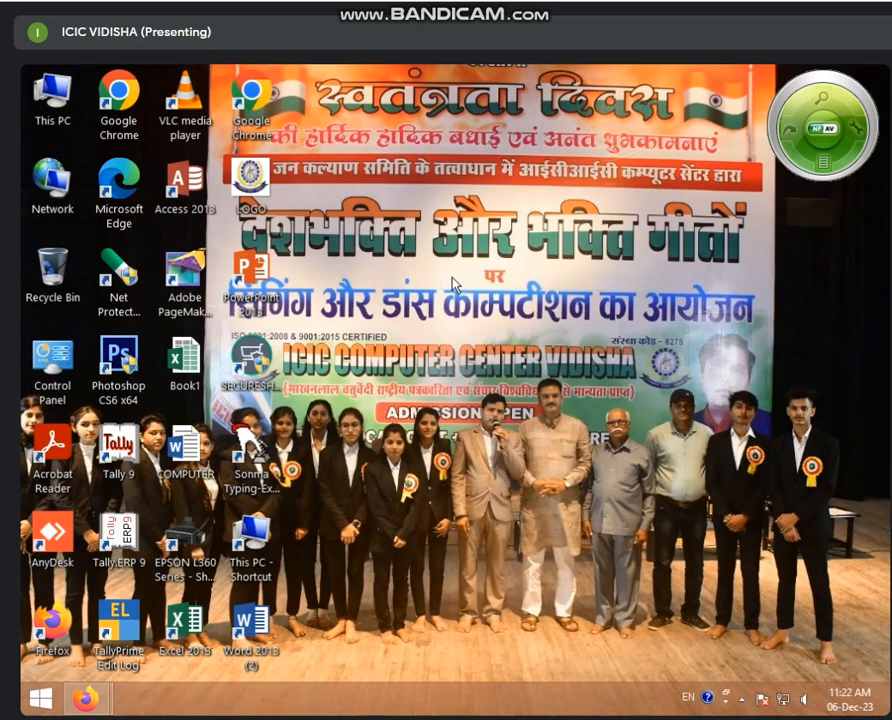